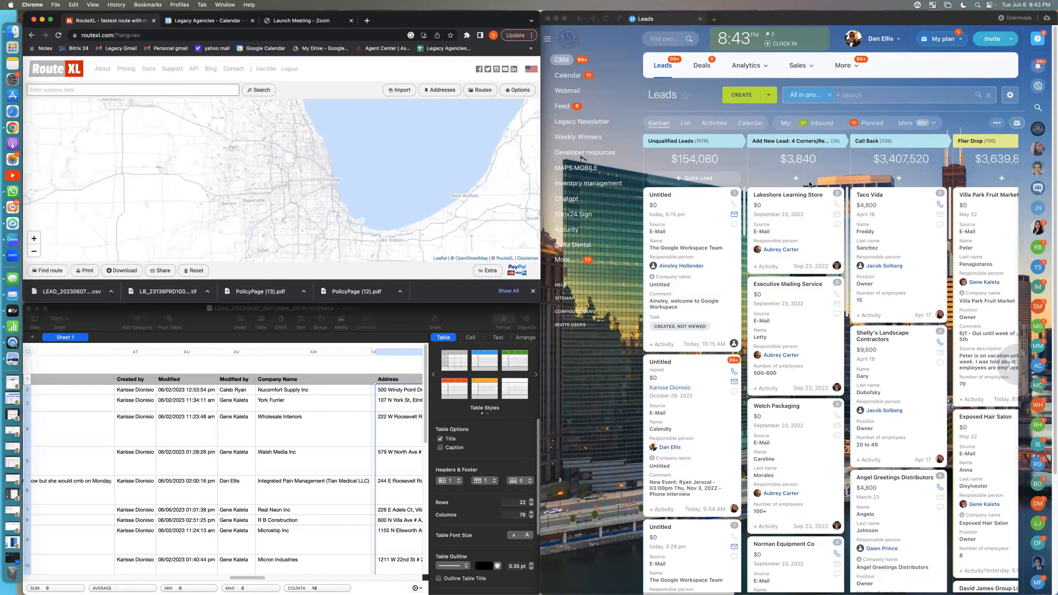
Step: Search the leads for the responsible sales agent's first name and look through the pipeline stages
click(868, 95)
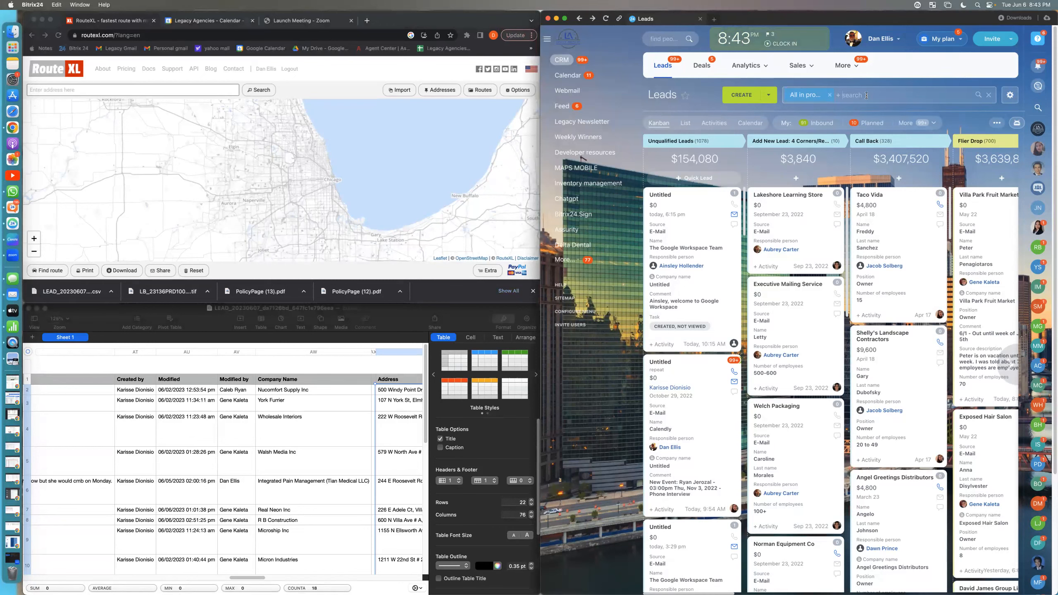
click(866, 95)
text(gene)
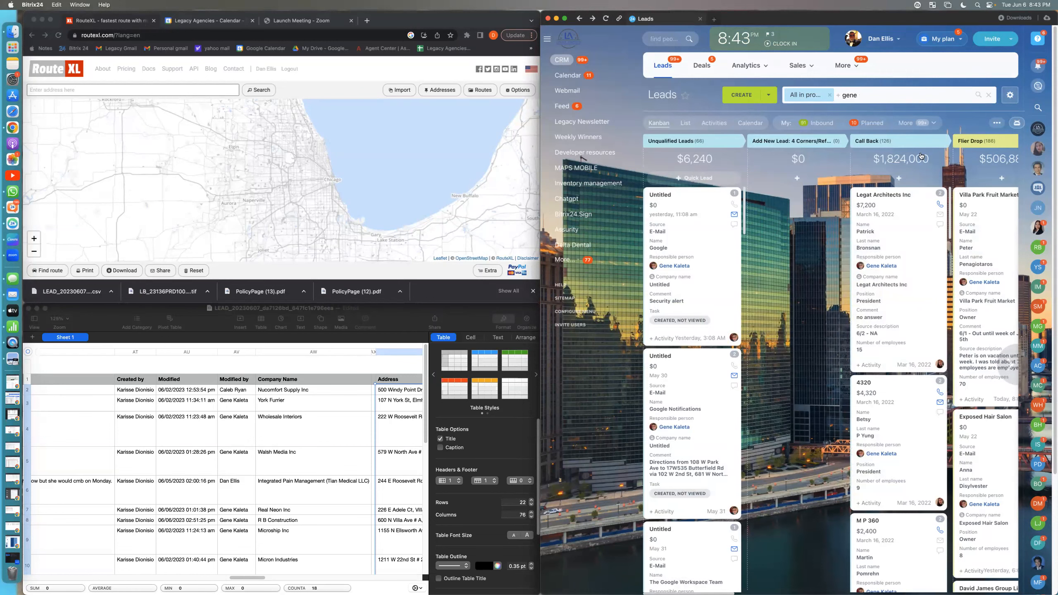
mouse_move(1010, 369)
scroll(996, 392, right, 8)
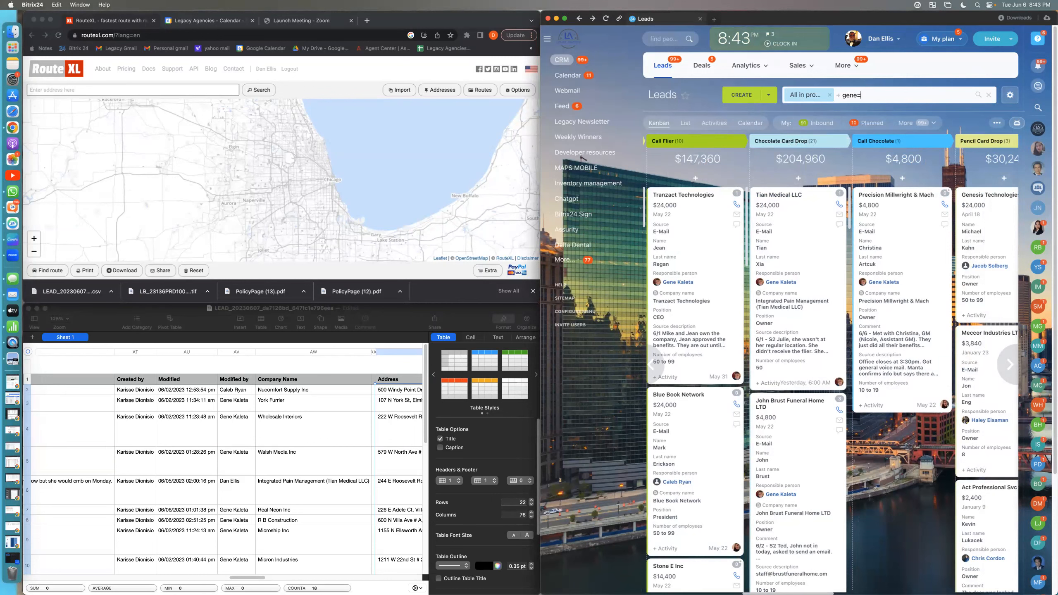
key(Return)
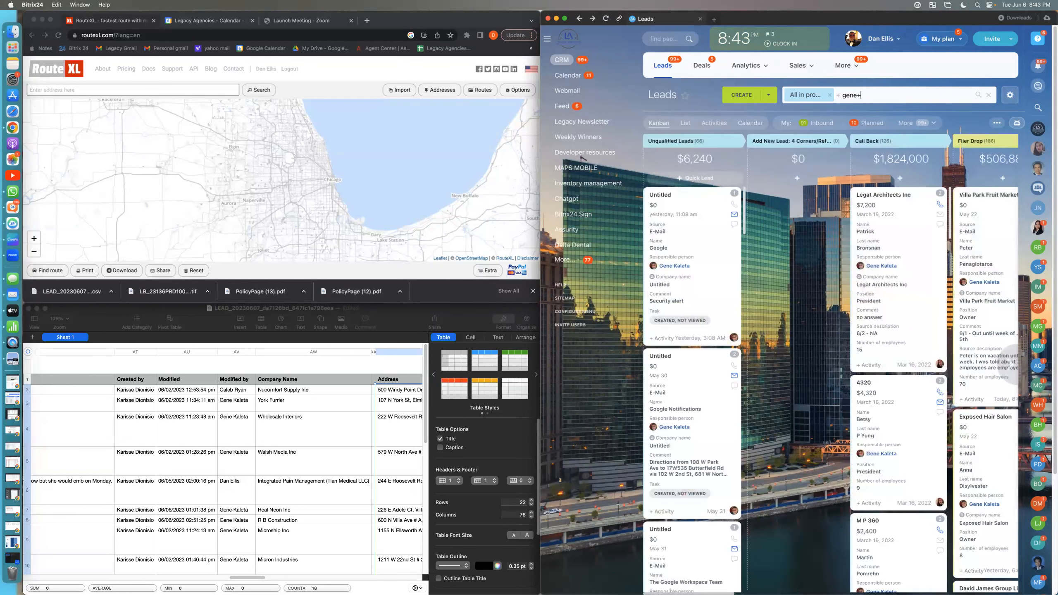
Step: Try to narrow the lead search by adding "+chocolate drop" after the agent's first name
text(ch)
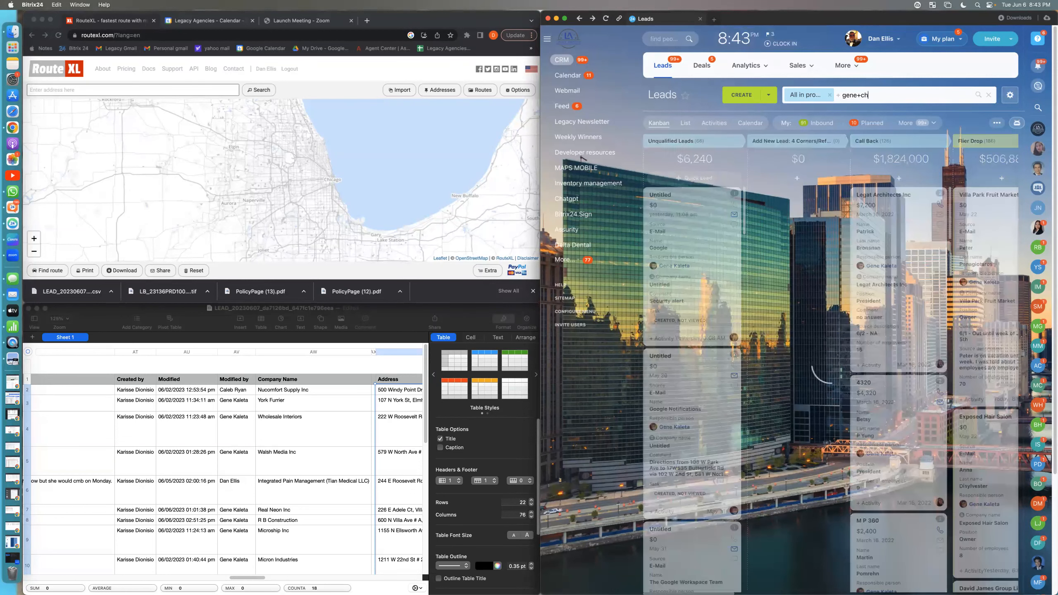
text(i)
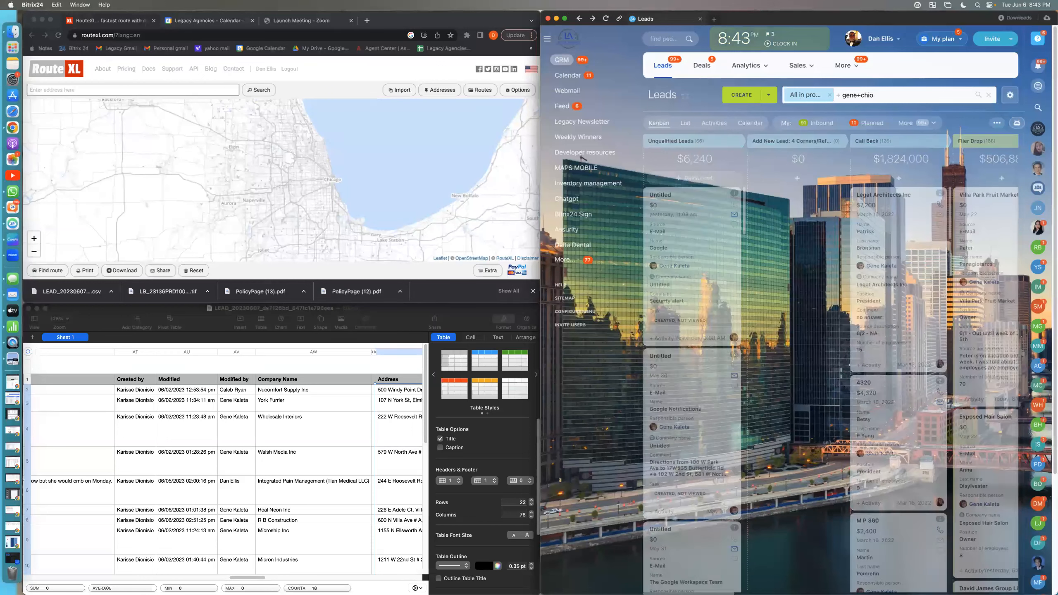
key(BackSpace)
text(ocolate drop)
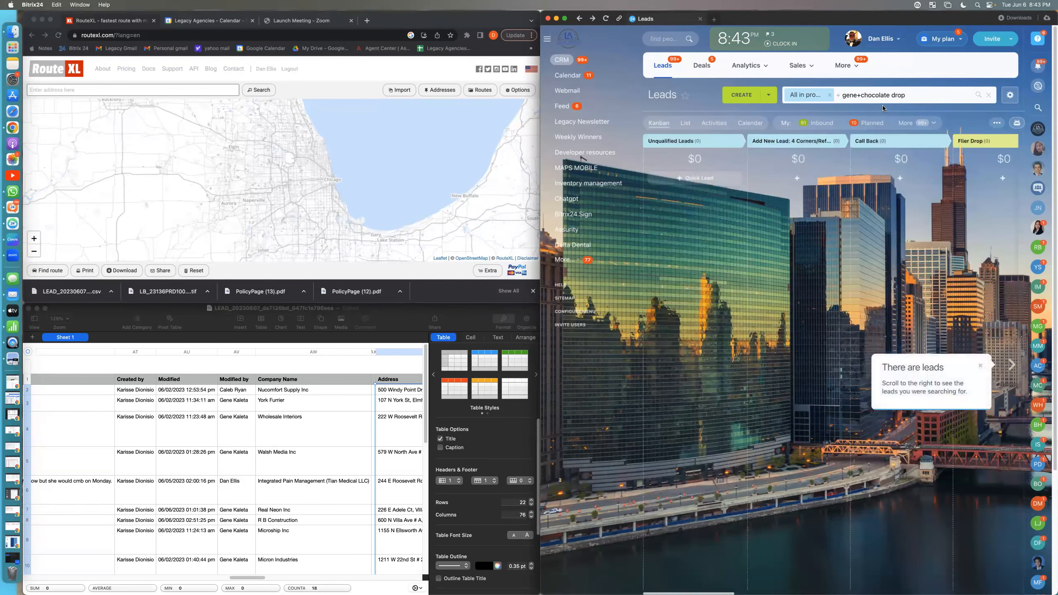
key(BackSpace)
key(BackSpace)
key(BackSpace)
key(BackSpace)
key(BackSpace)
key(BackSpace)
key(BackSpace)
key(BackSpace)
key(BackSpace)
key(BackSpace)
key(BackSpace)
key(BackSpace)
key(BackSpace)
key(BackSpace)
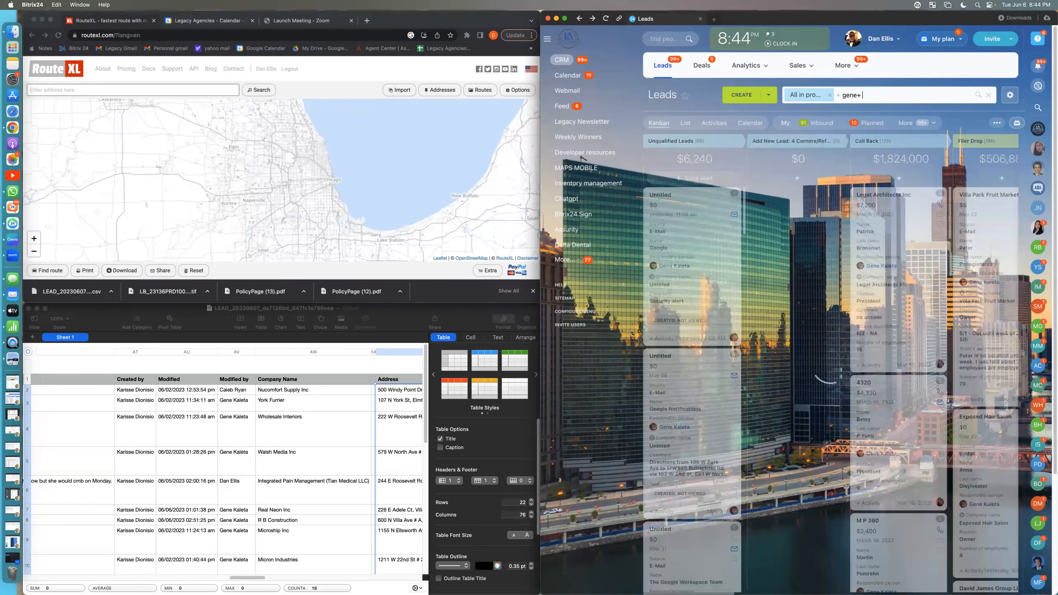
Step: Narrow the lead search by adding "chocolate" after the agent's first name and plus sign
text(cho)
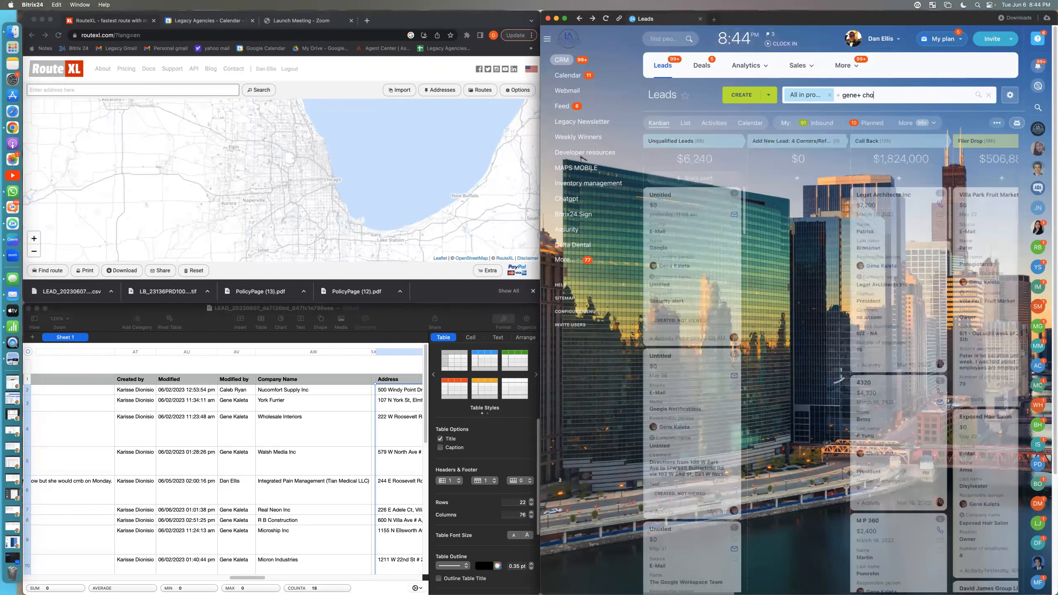
text(colate)
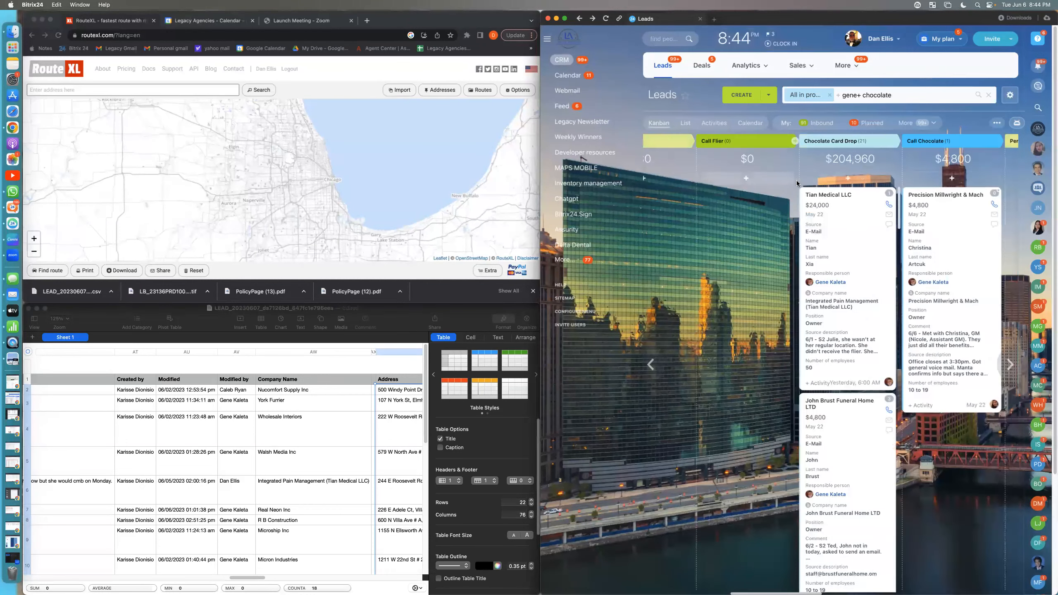
Step: Try to restrict the lead search further by adding "card drop" after "chocolate"
text(card d)
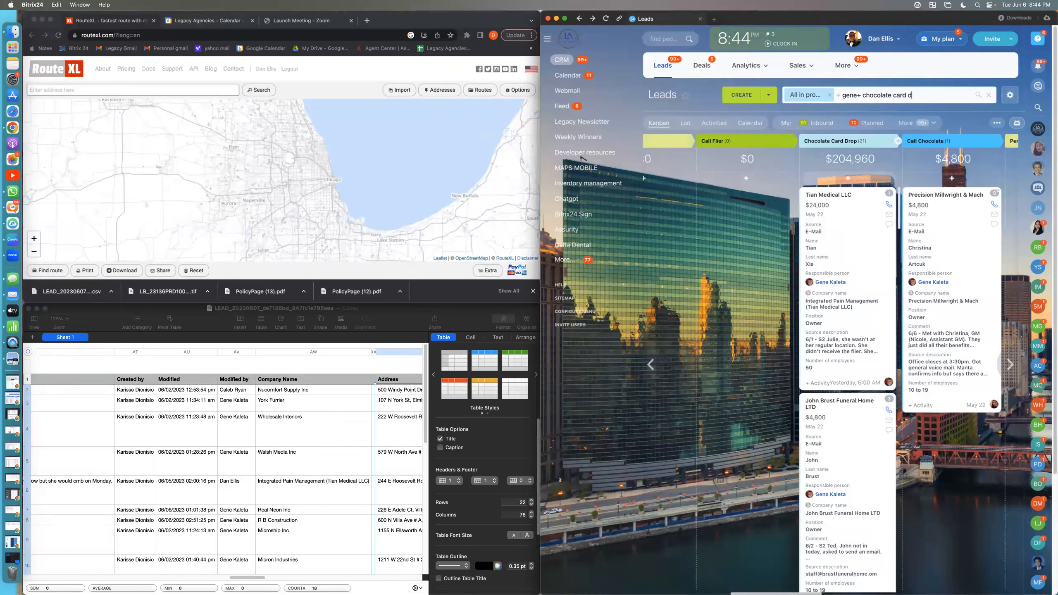
text(rop)
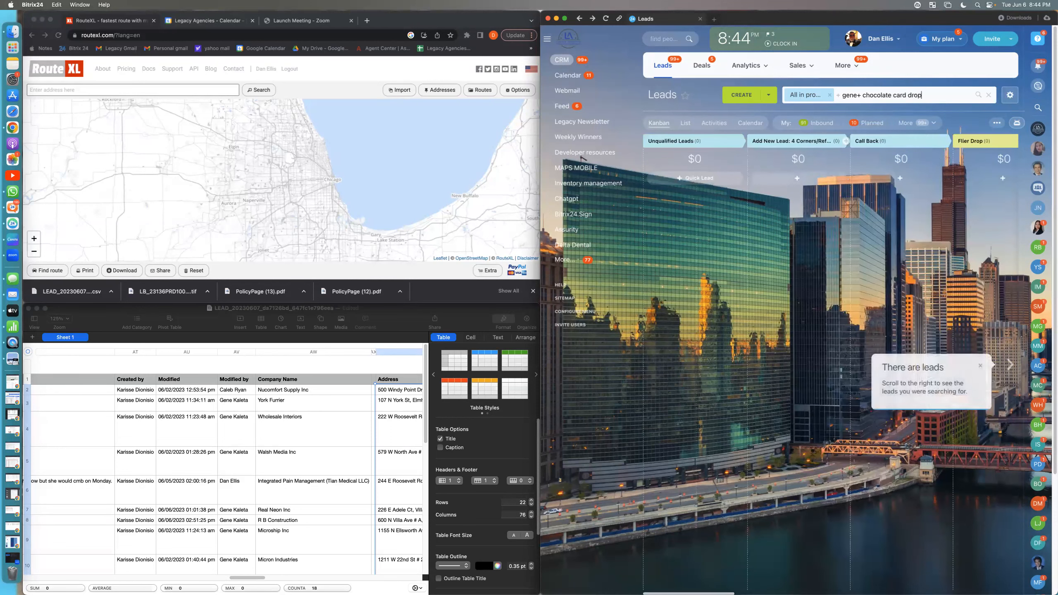
key(BackSpace)
key(BackSpace)
key(BackSpace)
key(BackSpace)
key(BackSpace)
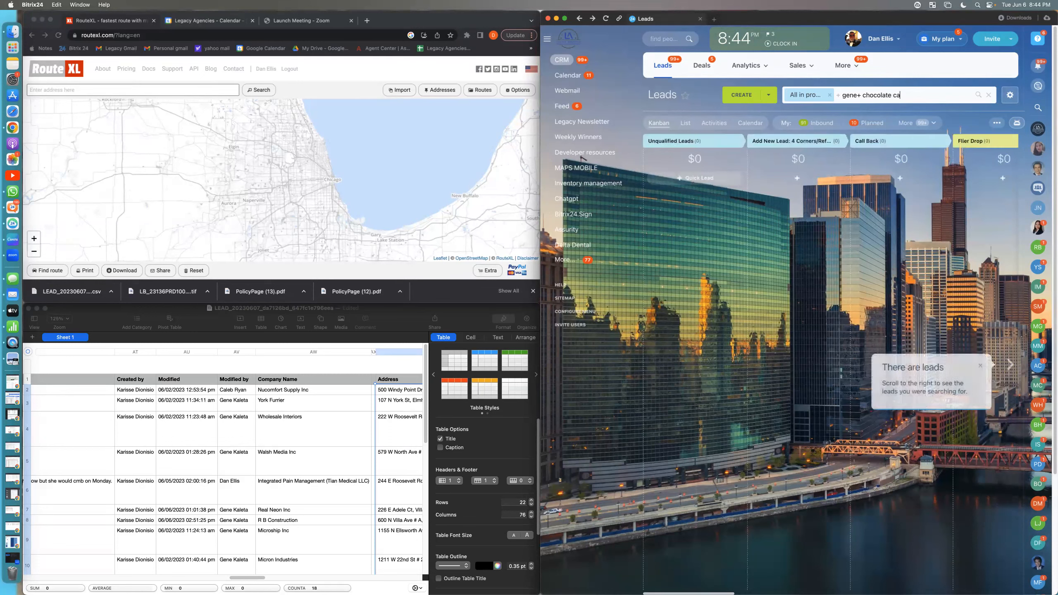
key(BackSpace)
key(BackSpace)
key(BackSpace)
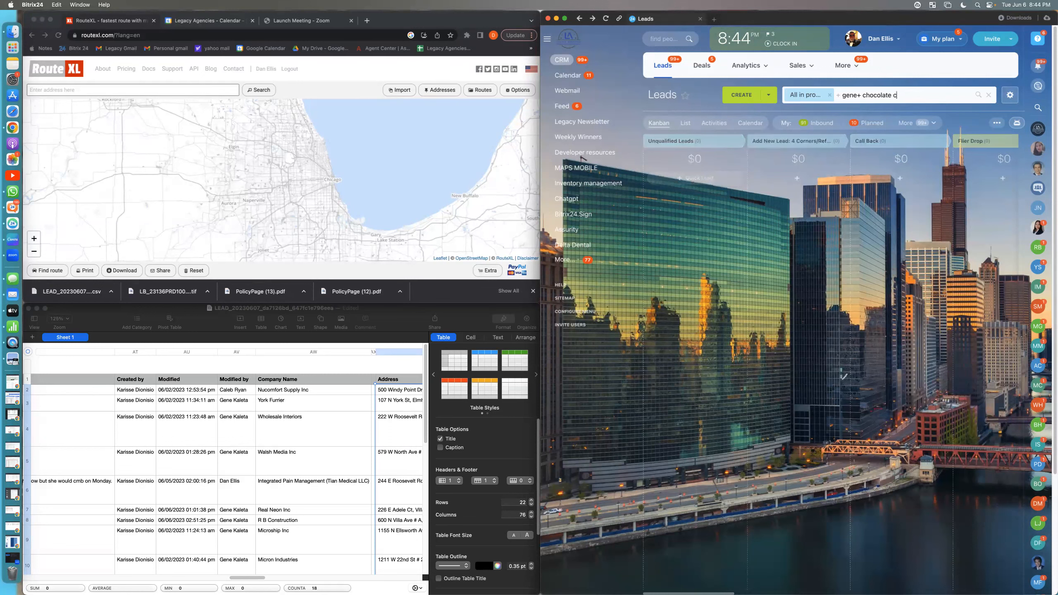
key(BackSpace)
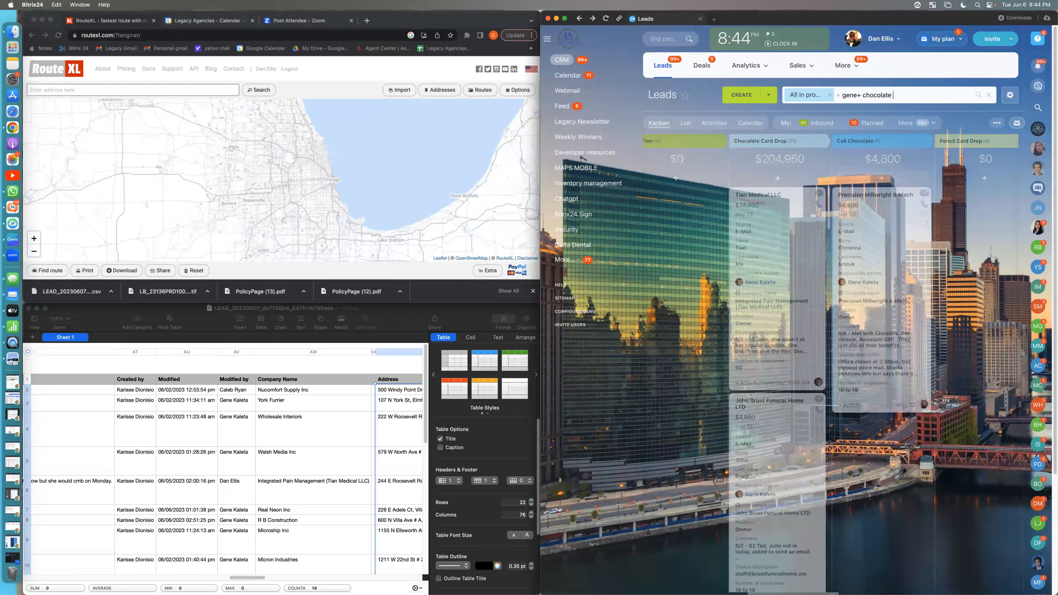
Step: Add "Card" to the lead search after "chocolate" and show the matching leads as a list
text(Card)
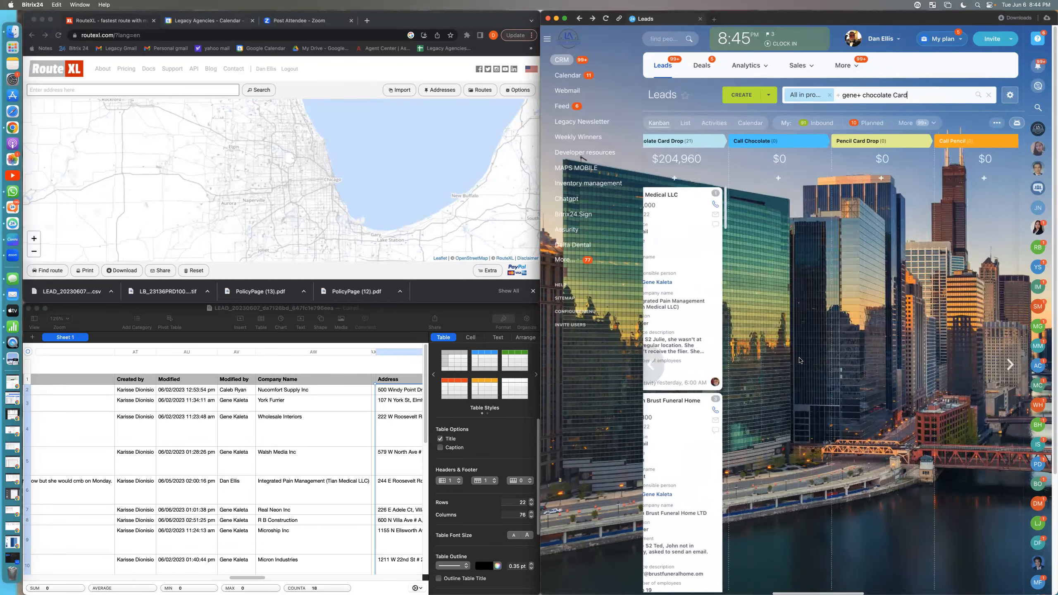
mouse_move(658, 368)
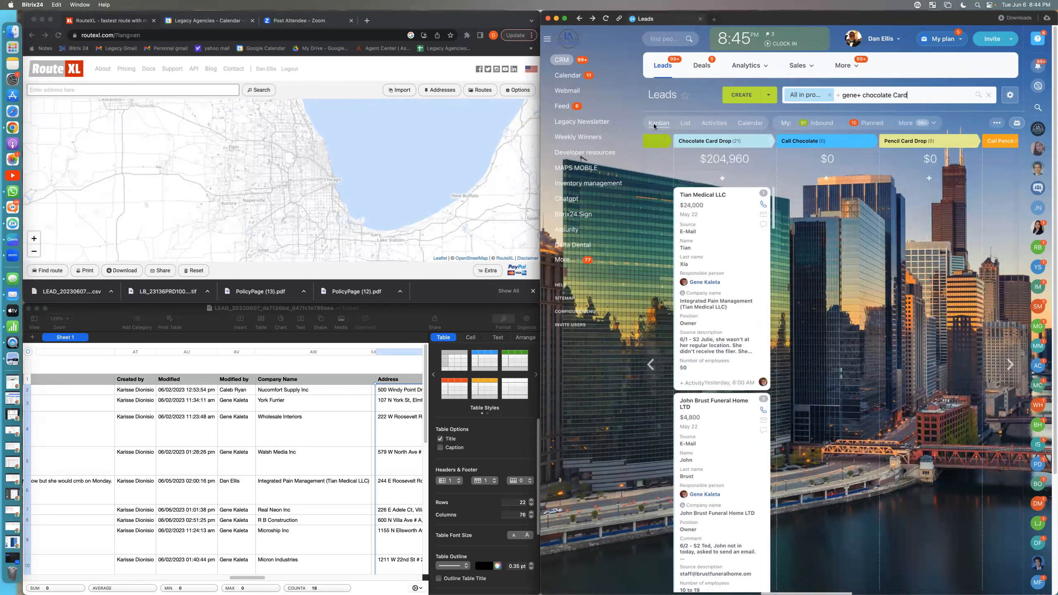
click(686, 123)
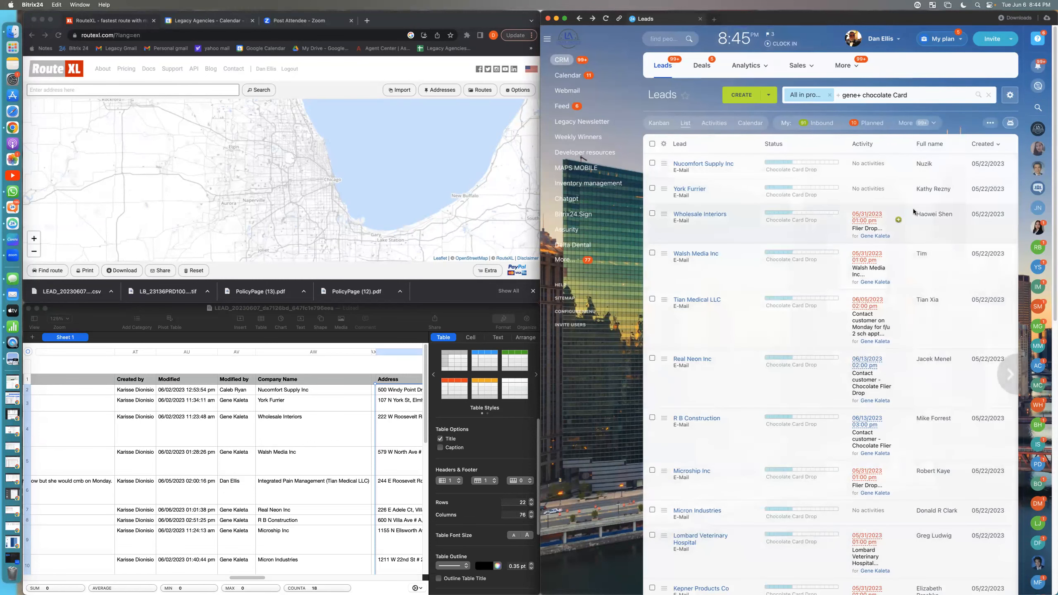
Step: Export the filtered leads to CSV with all lead fields and download the export file
click(1009, 97)
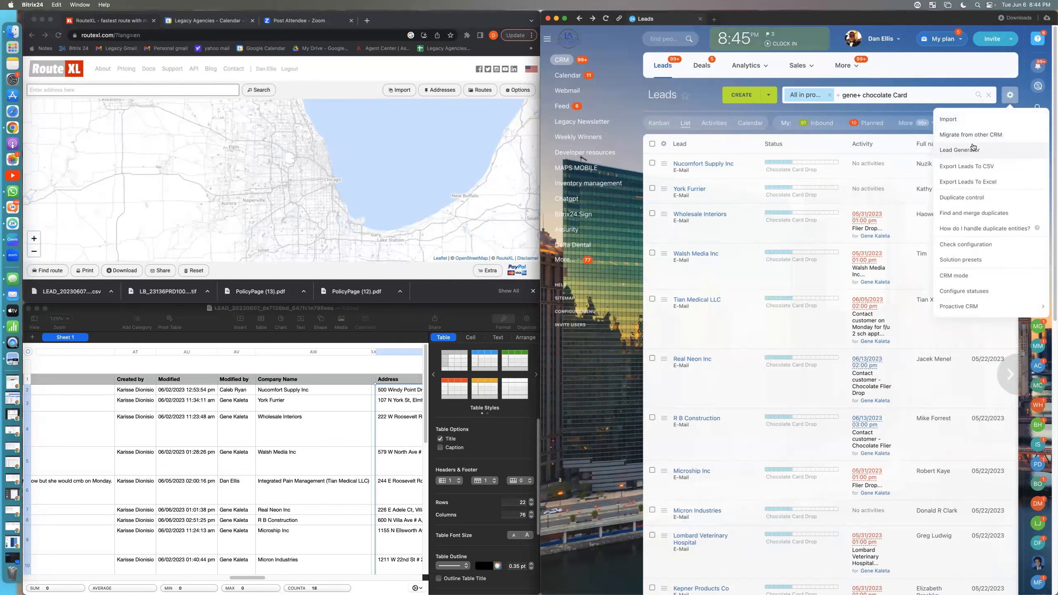
click(969, 166)
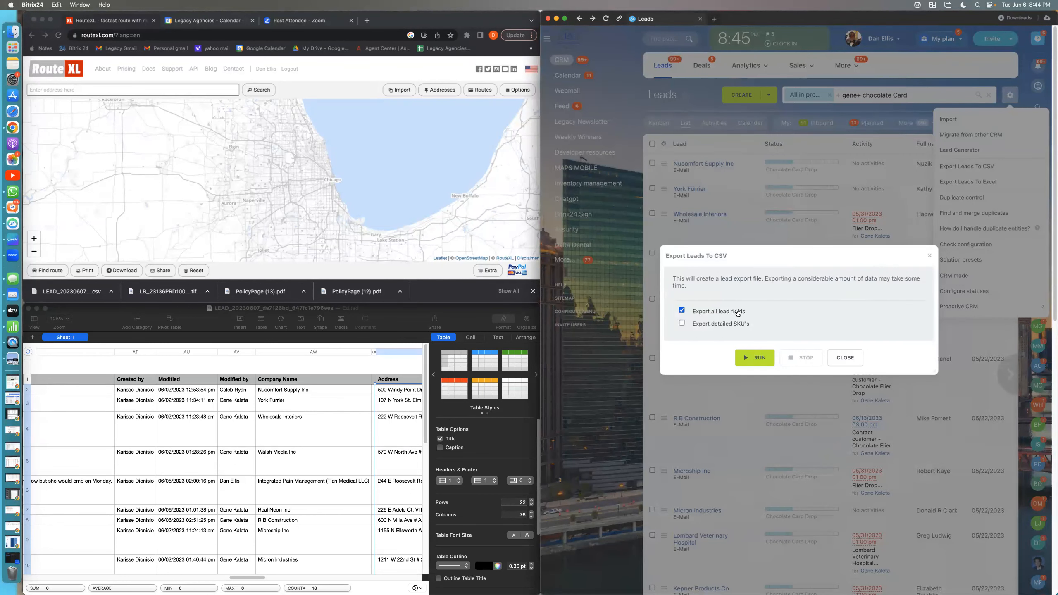
click(757, 361)
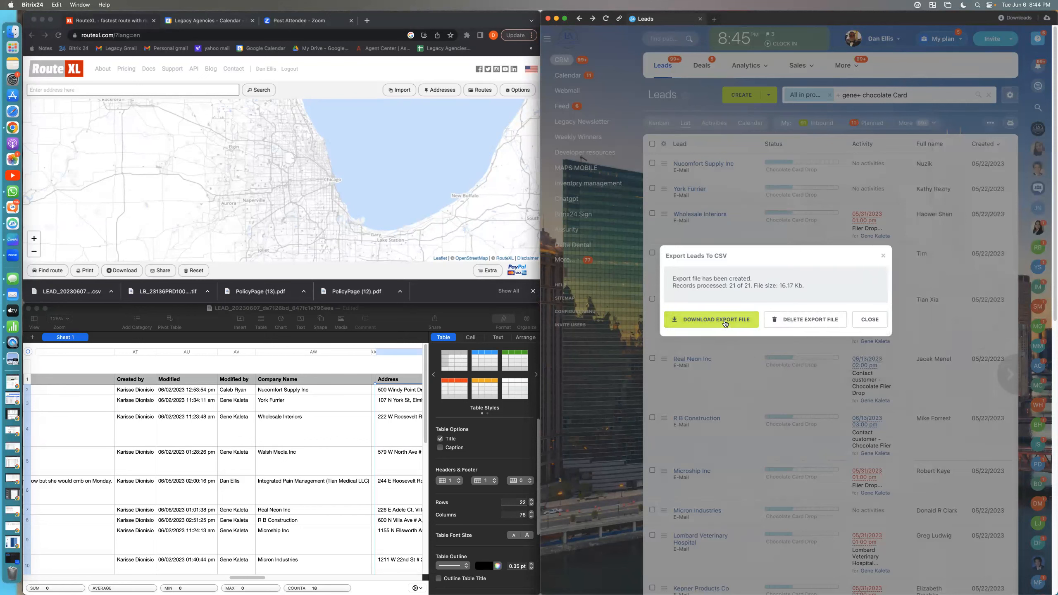
click(725, 320)
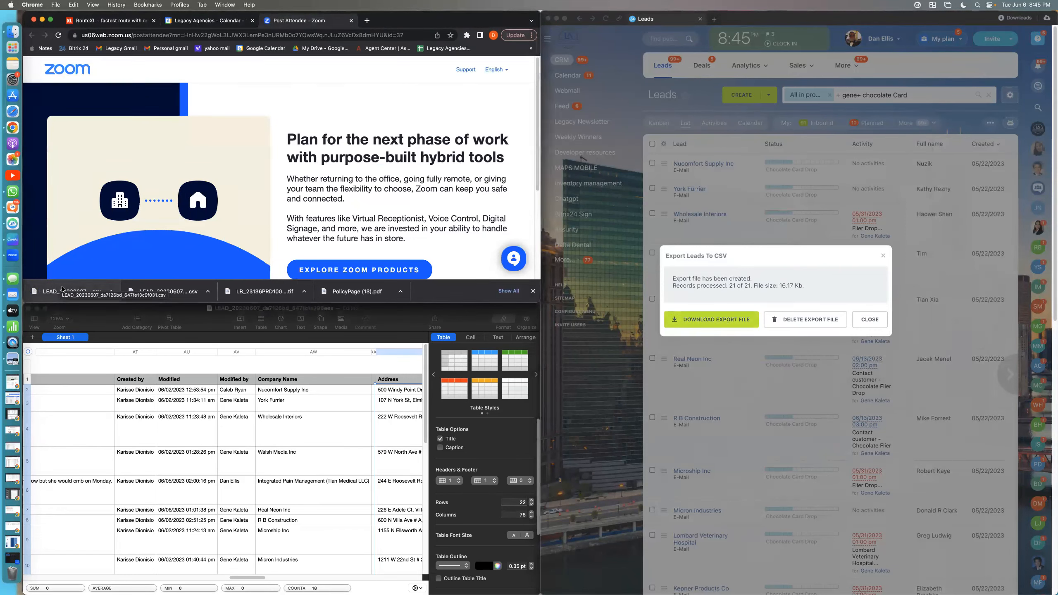
Step: Open the newly downloaded lead CSV in Numbers and move its window clear of the browser with the route planner
click(62, 289)
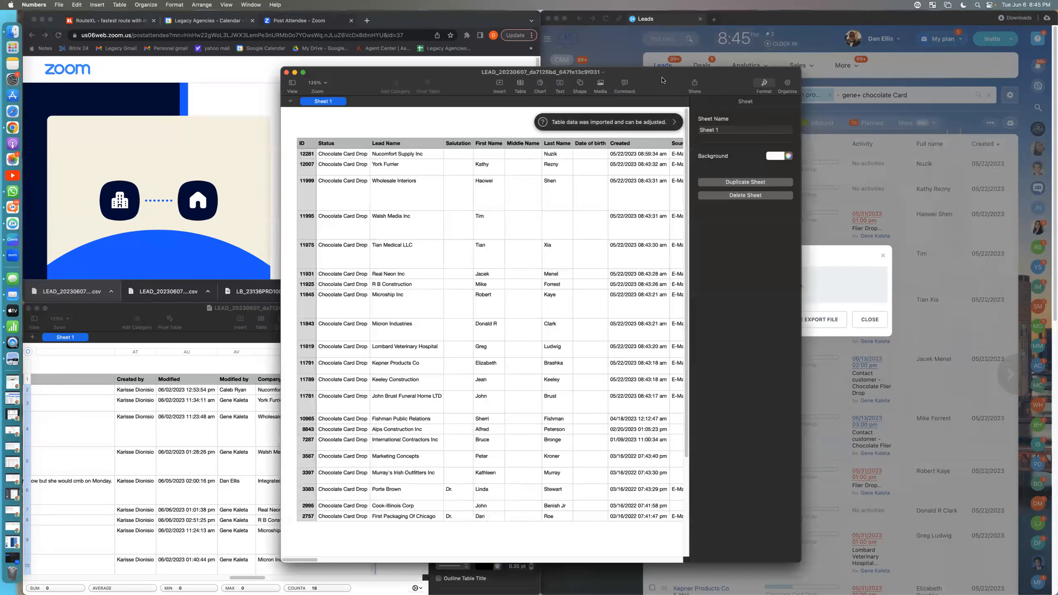
drag(656, 86, 939, 52)
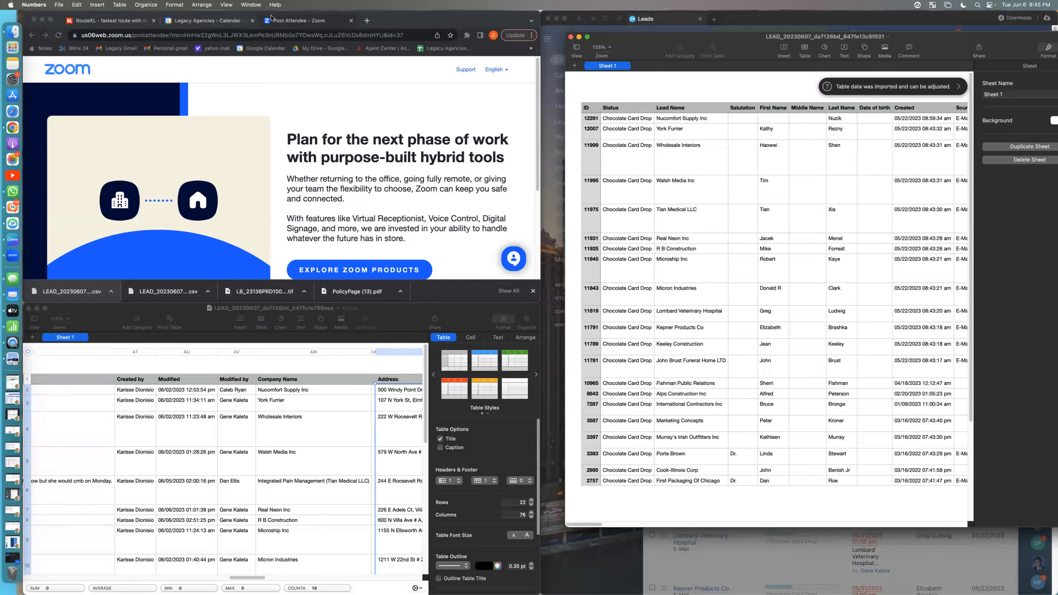
Step: Switch to the RouteXL page in Chrome and open its address import
click(295, 22)
click(227, 21)
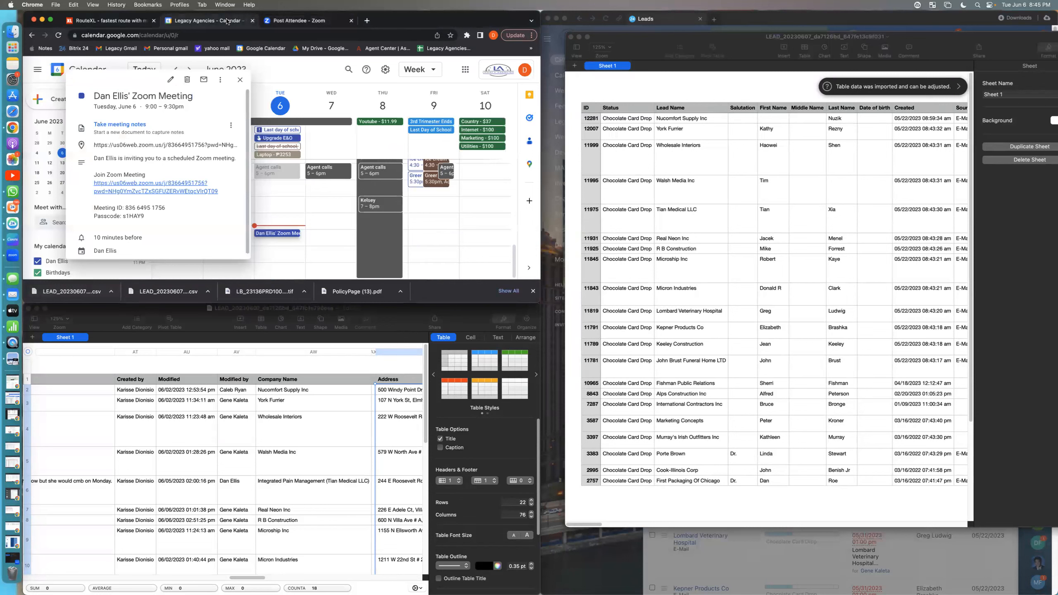
click(127, 21)
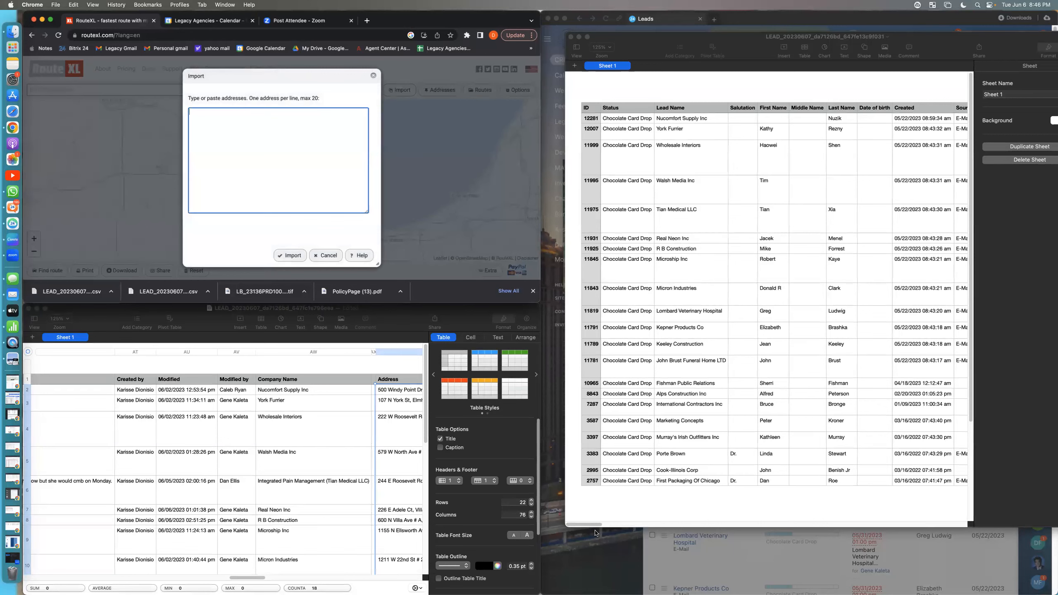
Step: Copy all lead addresses from the Address column of the exported spreadsheet, rows 2 to 22
drag(593, 527, 826, 506)
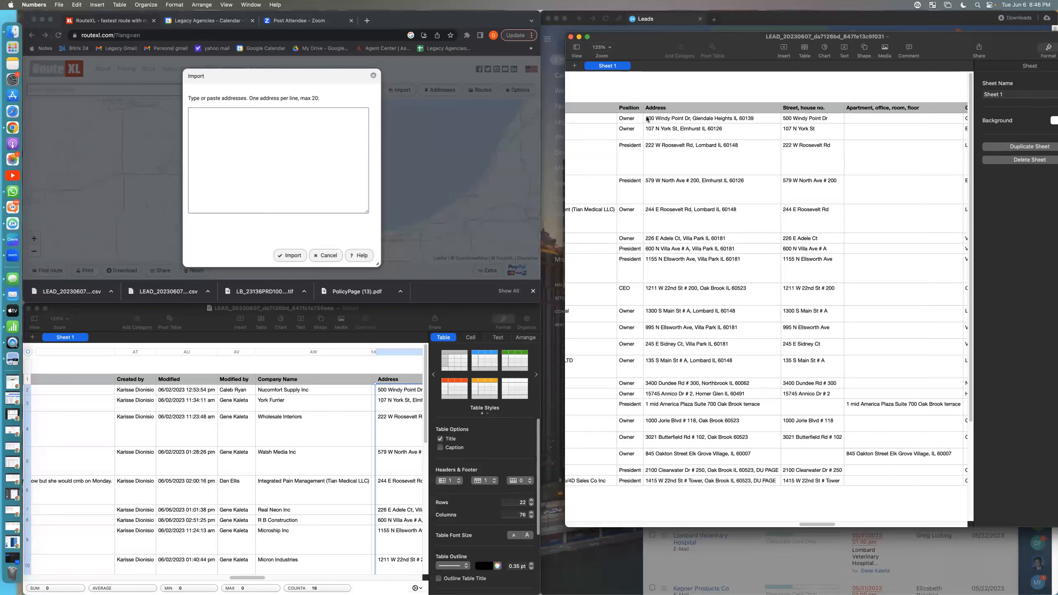
drag(645, 120, 721, 469)
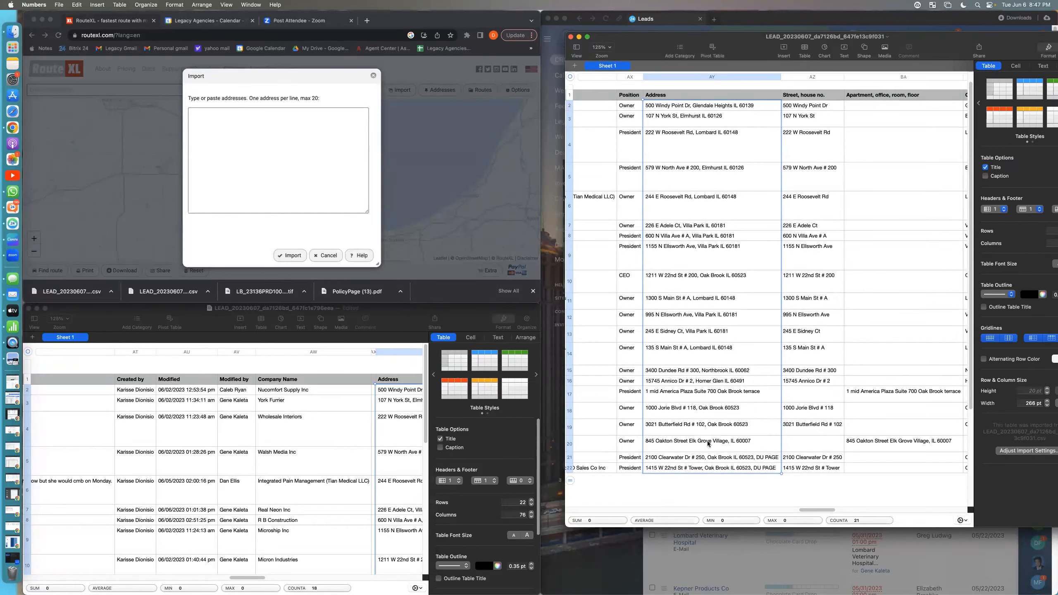
right_click(707, 441)
click(719, 482)
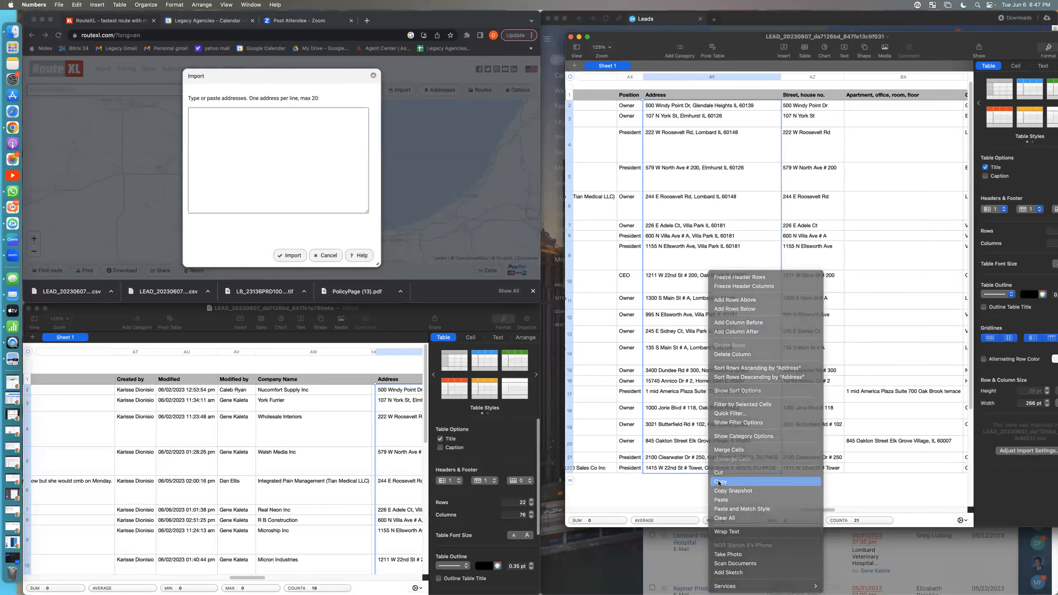
Step: Try to import the full list of copied addresses into RouteXL, then dismiss the message
click(221, 125)
right_click(220, 126)
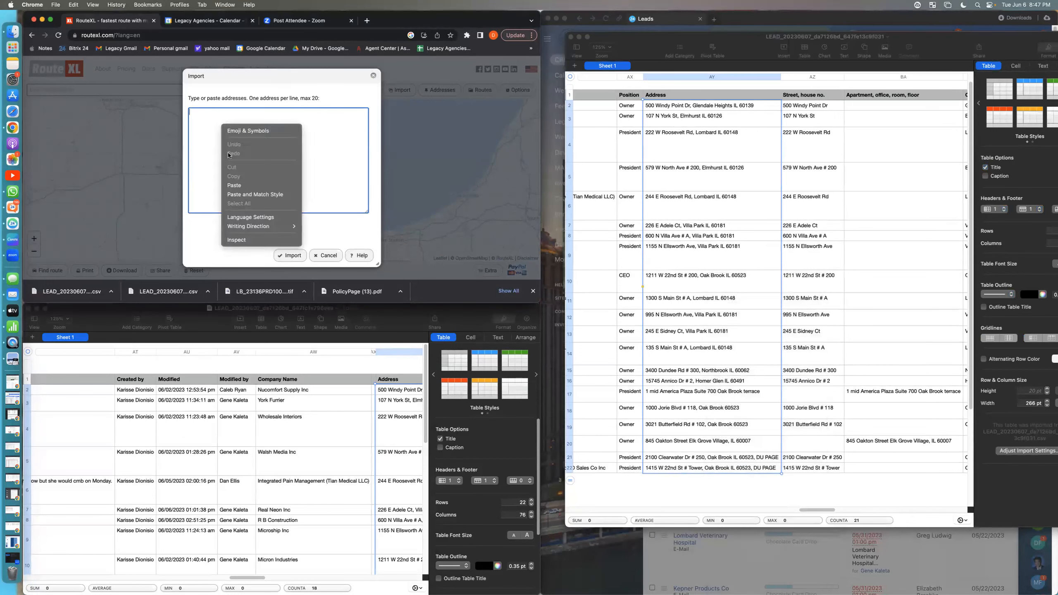
click(234, 186)
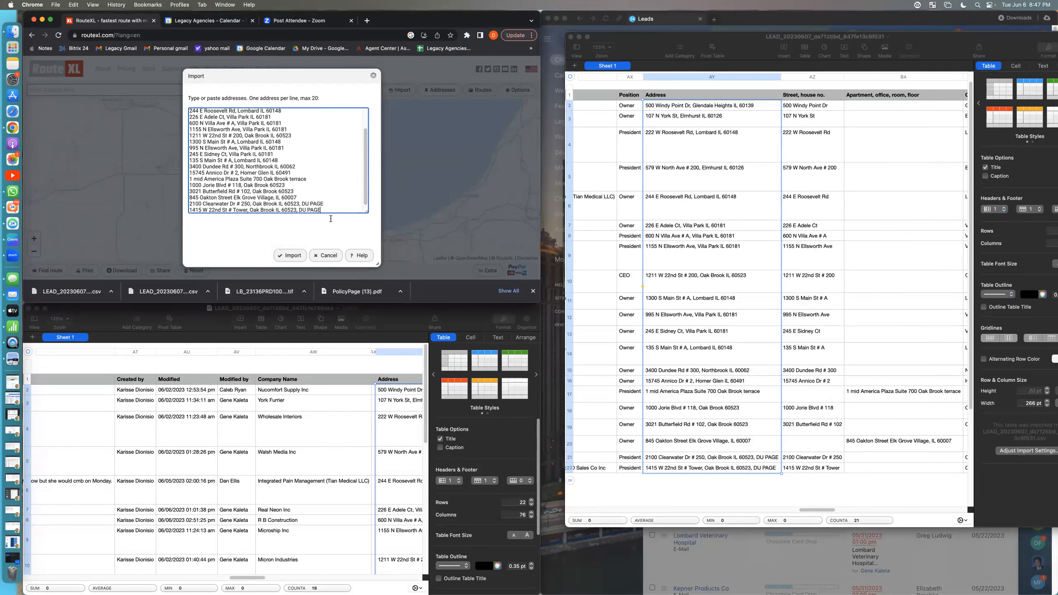
click(289, 256)
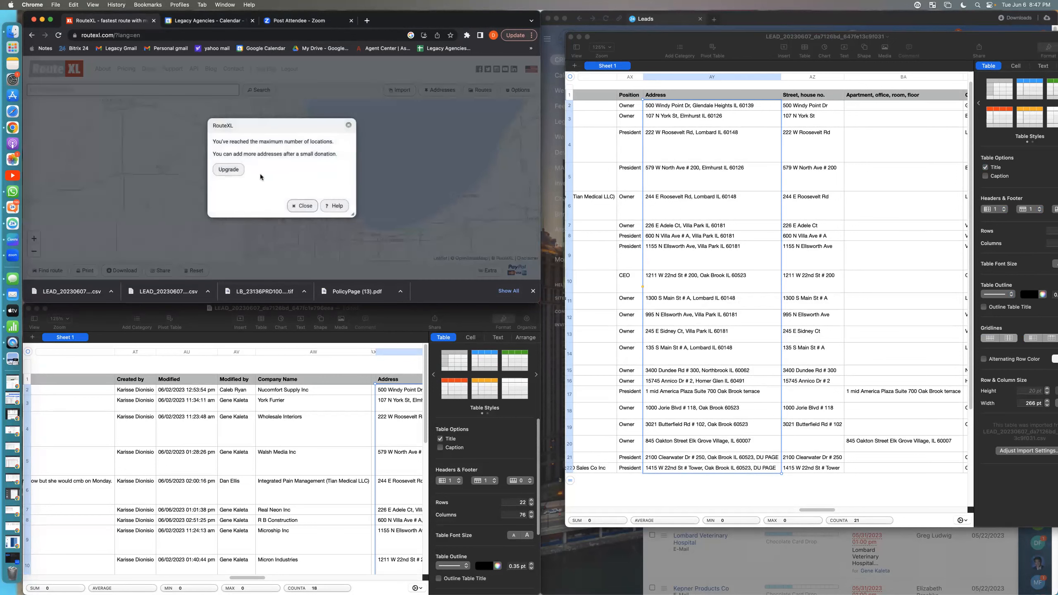
click(306, 206)
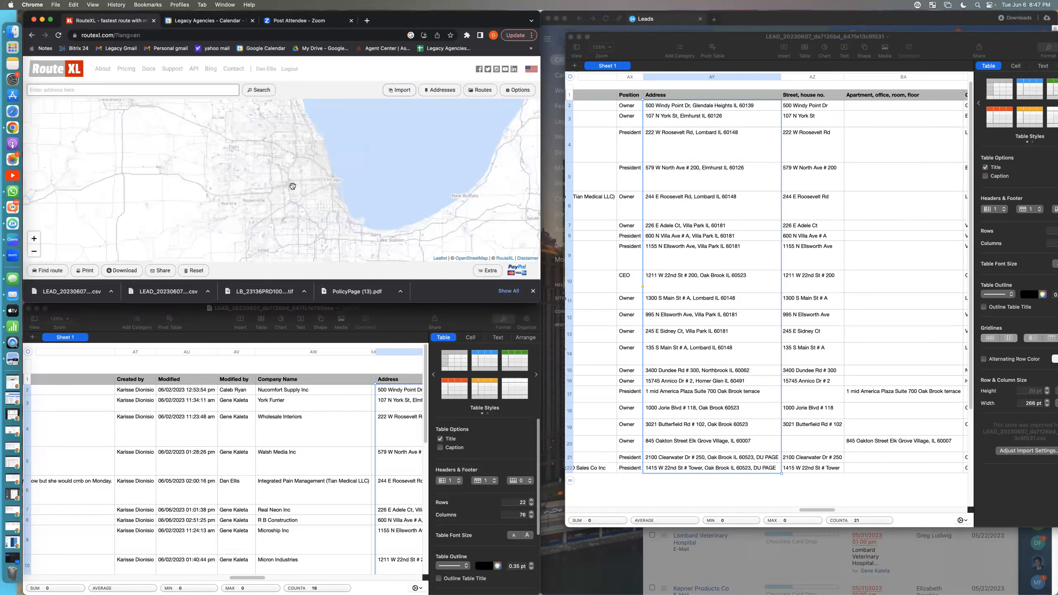
Step: Copy the first 20 lead addresses from the Address column of the spreadsheet, rows 2 to 21
scroll(683, 230, up, 1)
click(635, 145)
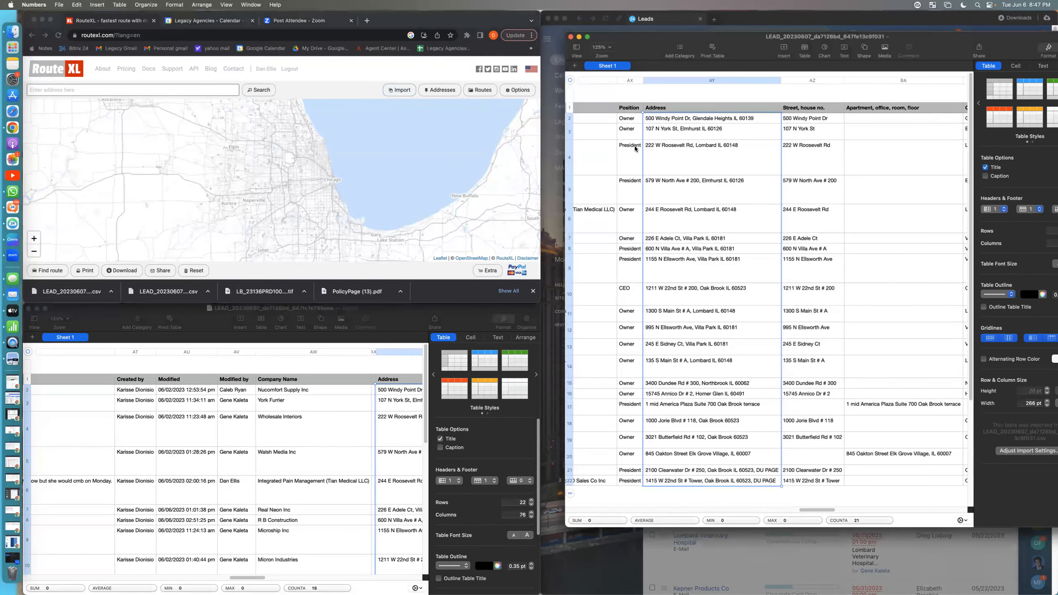
click(635, 146)
drag(648, 123, 677, 470)
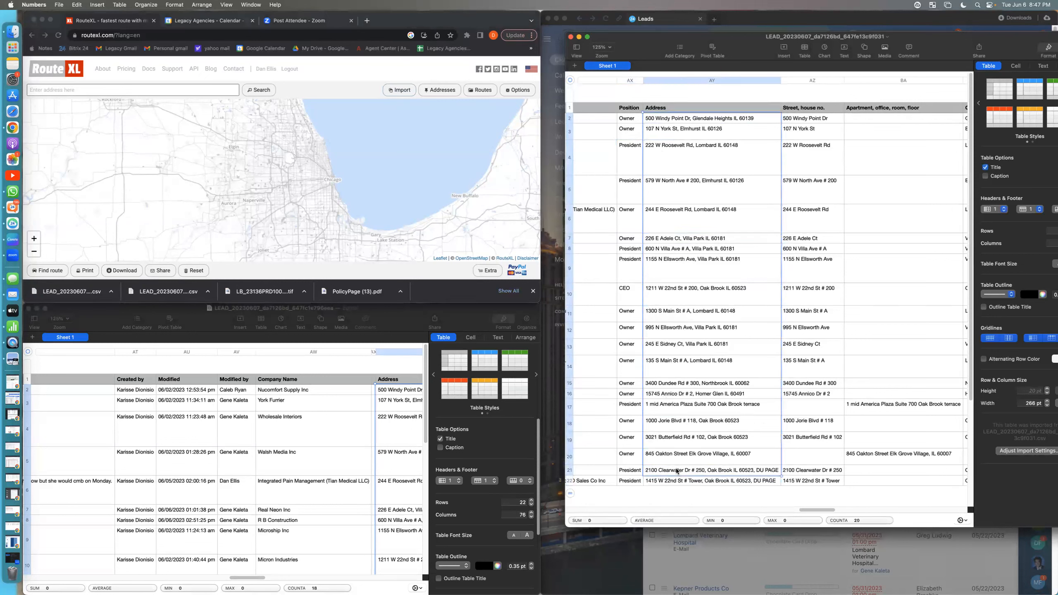
right_click(683, 394)
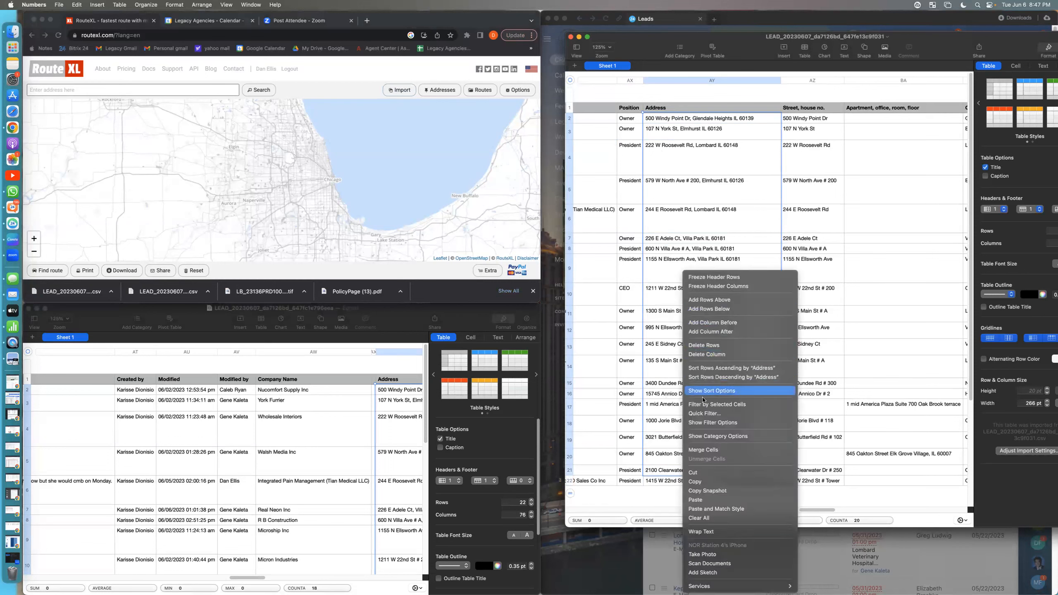
click(704, 483)
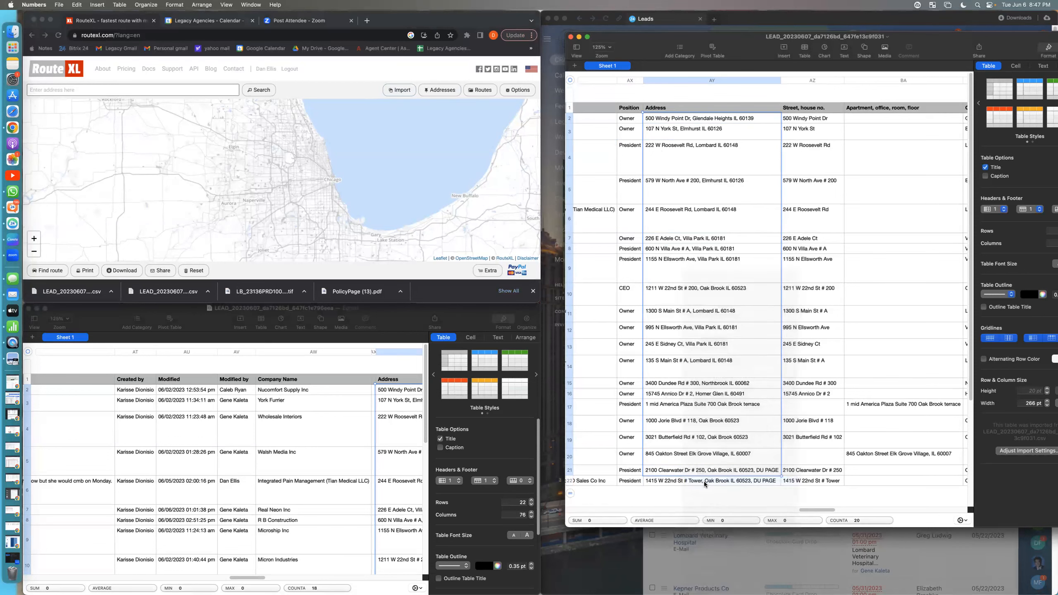
Step: Import the 20 copied addresses into RouteXL, one per line, clearing any excess after the last address
click(205, 94)
click(401, 90)
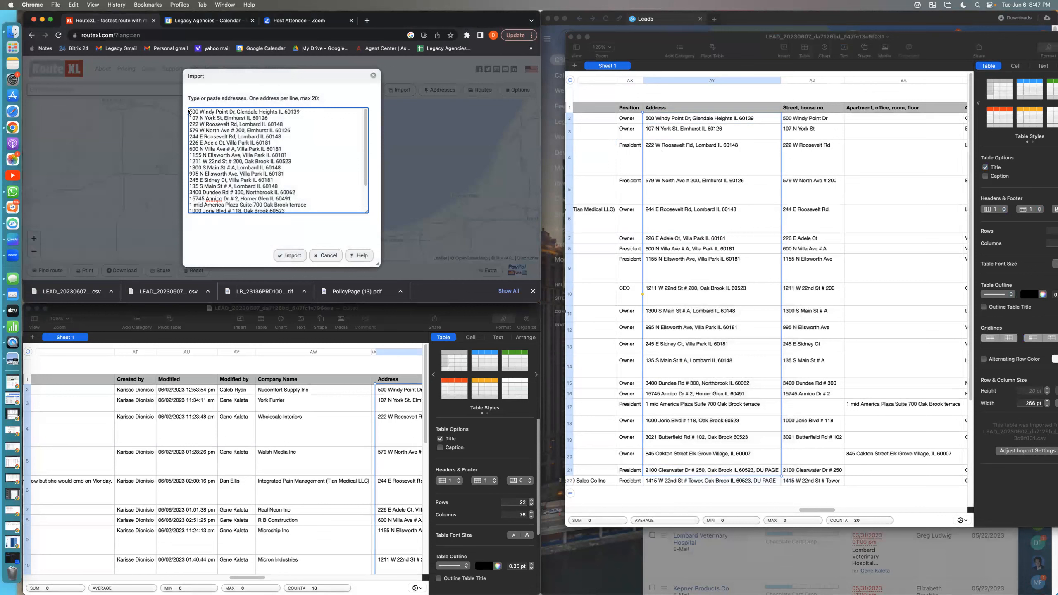
drag(190, 111, 183, 207)
click(334, 177)
key(BackSpace)
key(BackSpace)
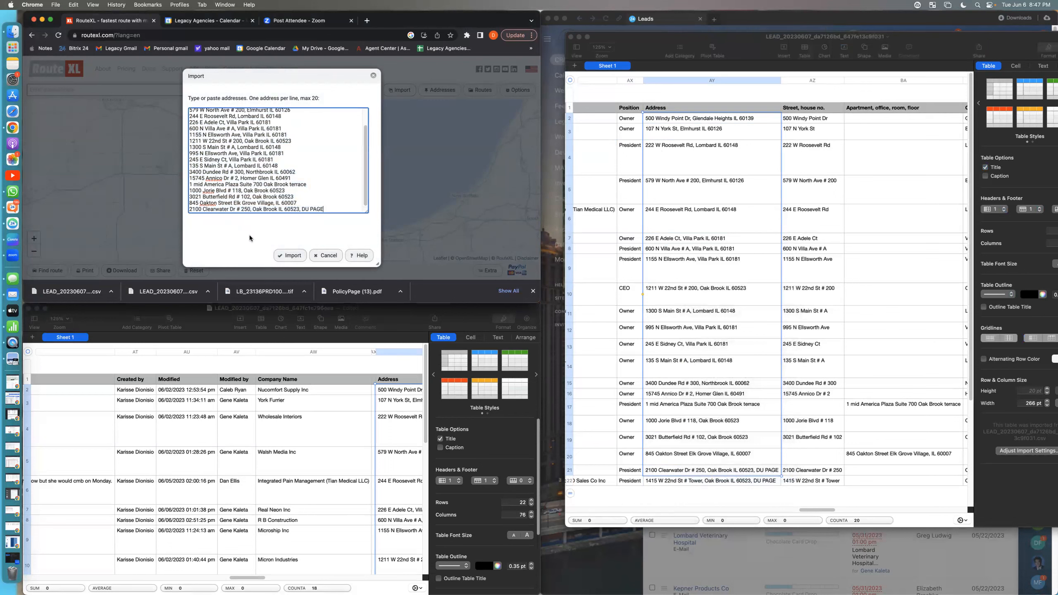
click(277, 255)
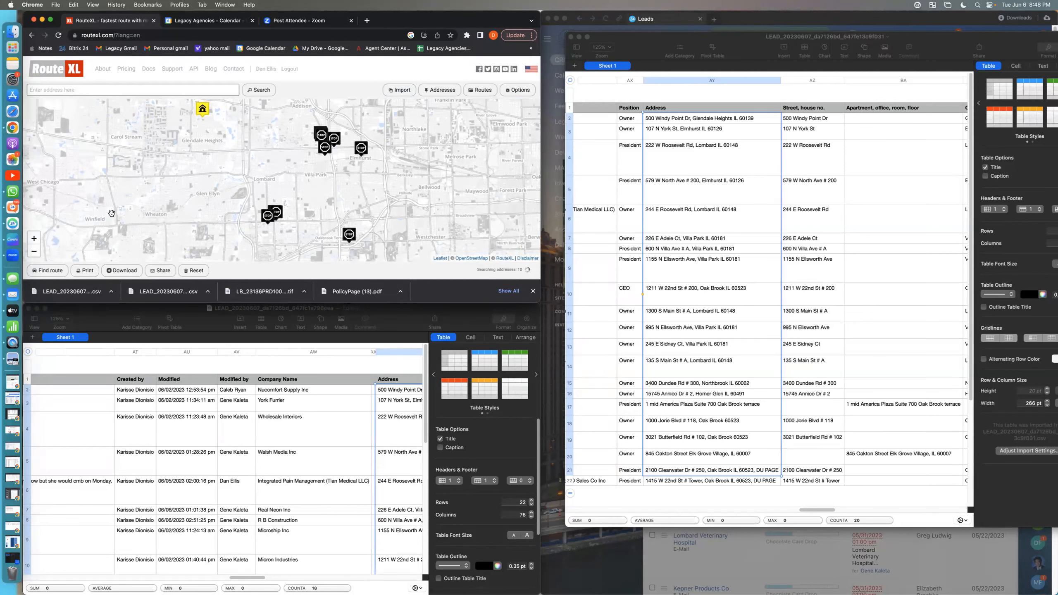
Step: Examine where the imported stops fall on the map and open the options of the outlying stop in Florida
scroll(222, 203, down, 3)
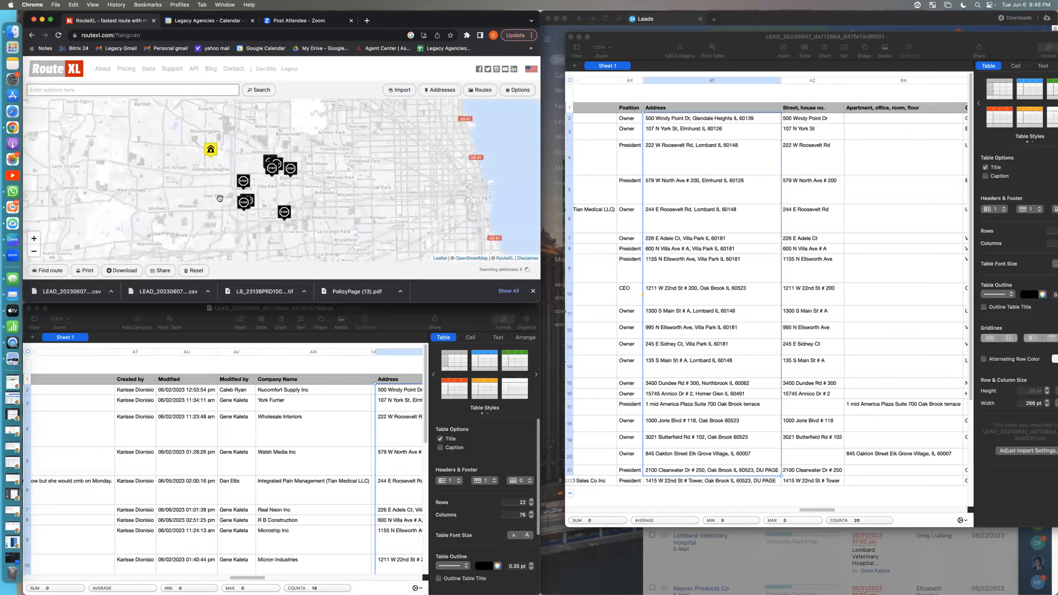
scroll(223, 204, up, 3)
scroll(224, 206, down, 4)
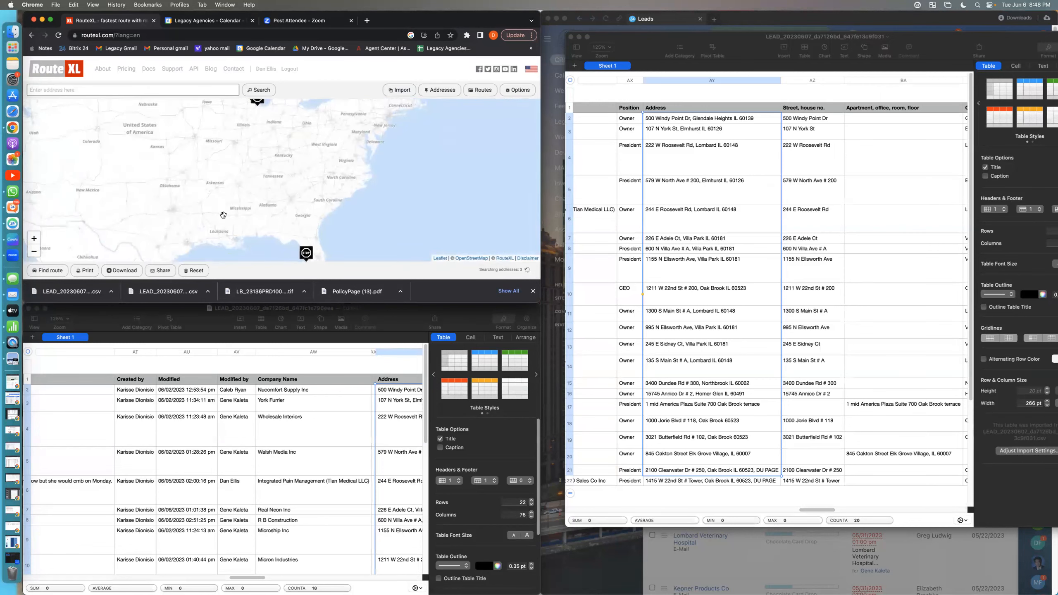
mouse_move(307, 256)
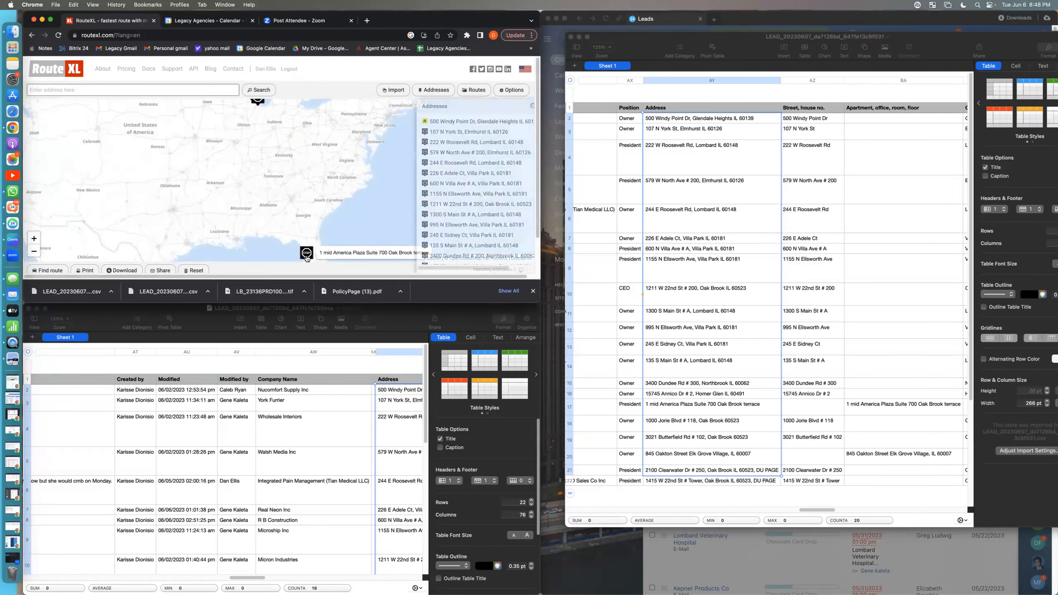
scroll(292, 144, up, 2)
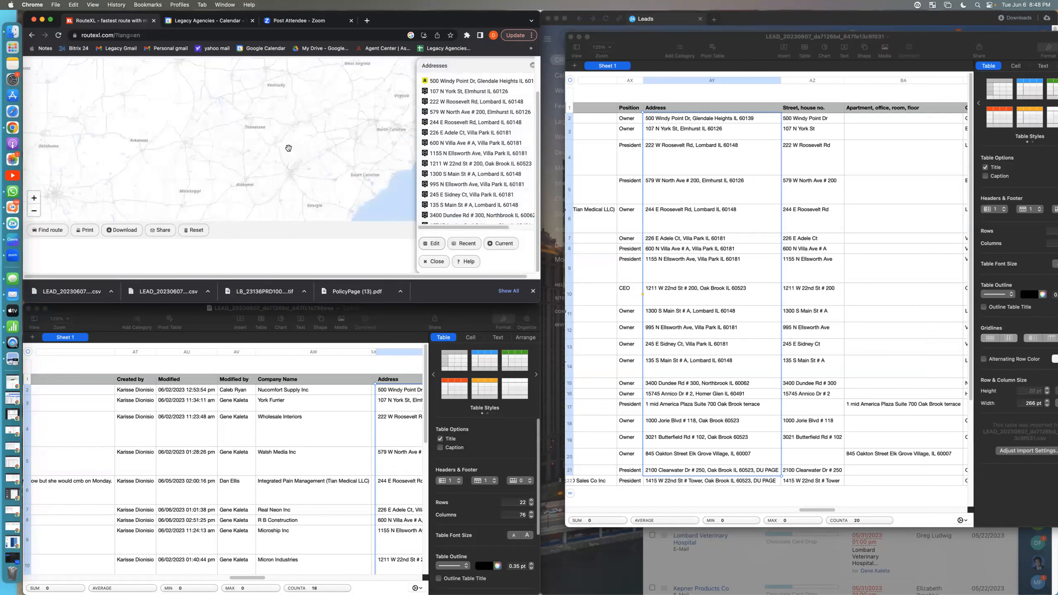
scroll(300, 196, down, 2)
scroll(303, 200, down, 2)
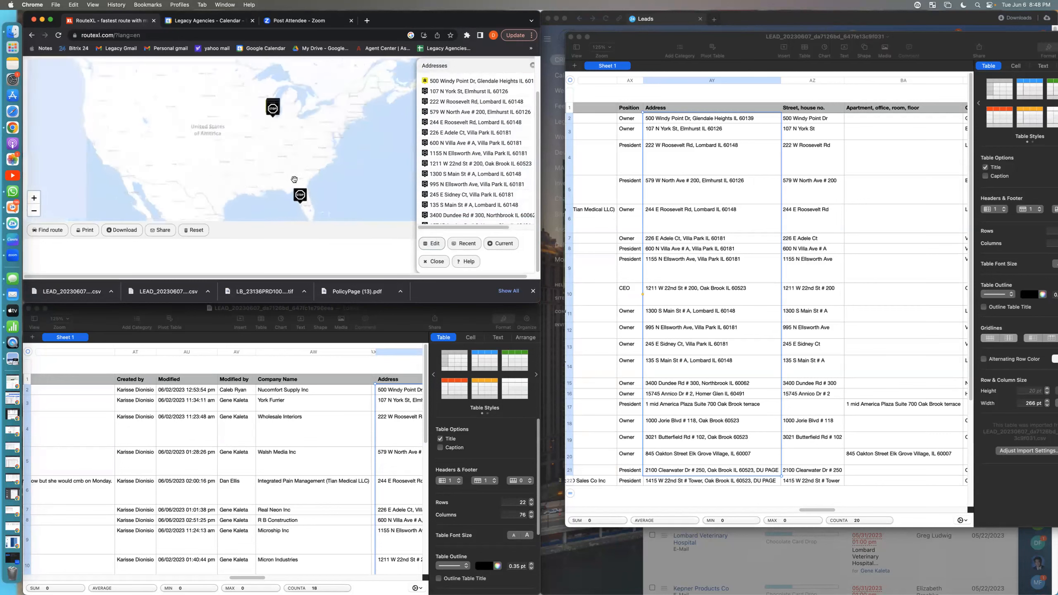
click(299, 194)
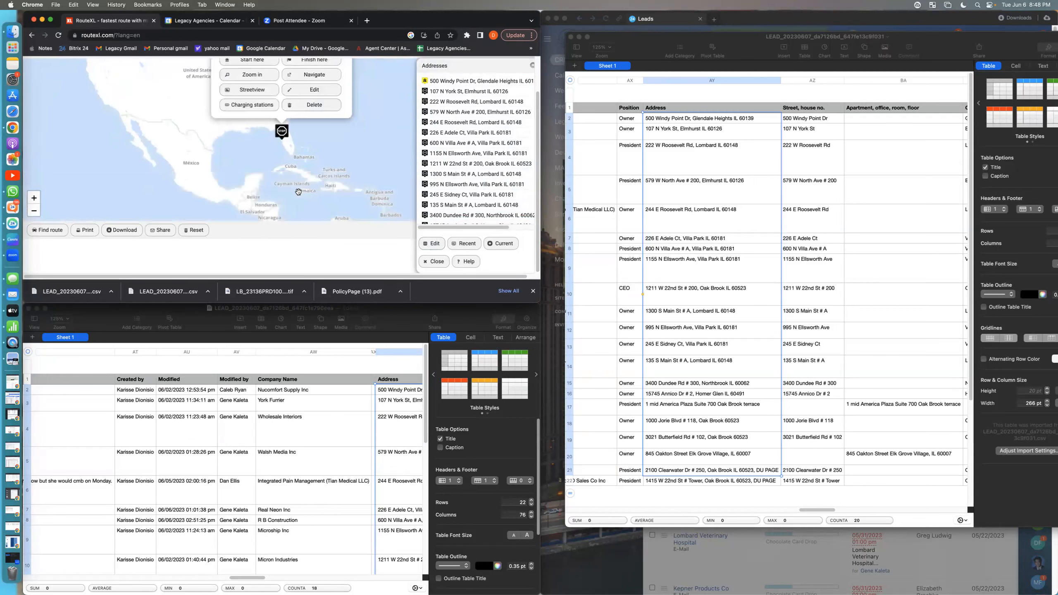
scroll(282, 138, up, 3)
scroll(286, 129, down, 3)
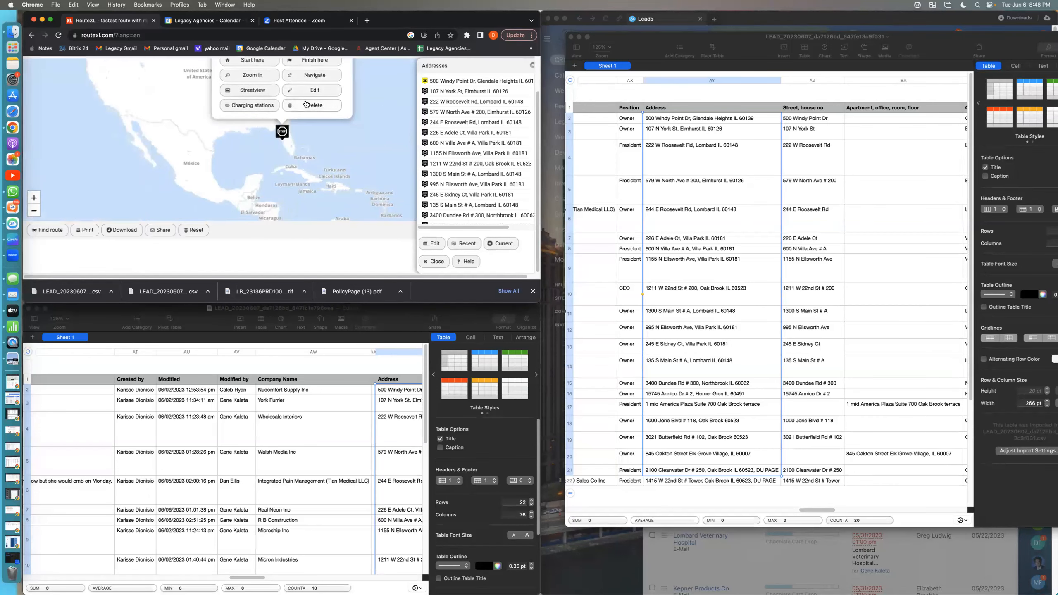
scroll(536, 121, up, 1)
scroll(536, 121, up, 3)
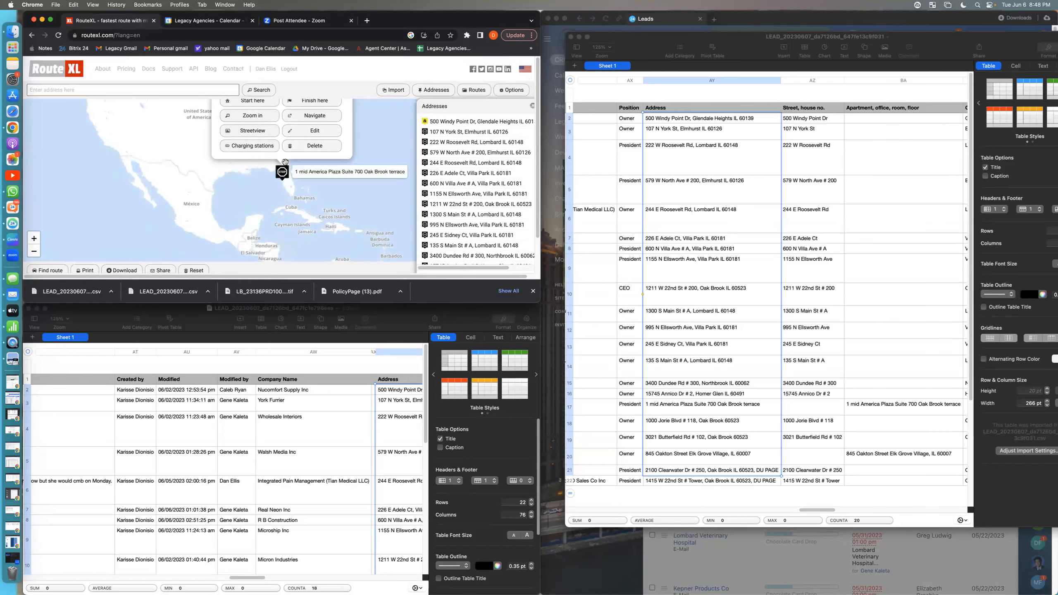
Step: Cut the address text from the misplaced Florida stop and delete that location from the map
click(307, 132)
key(ctrl+c)
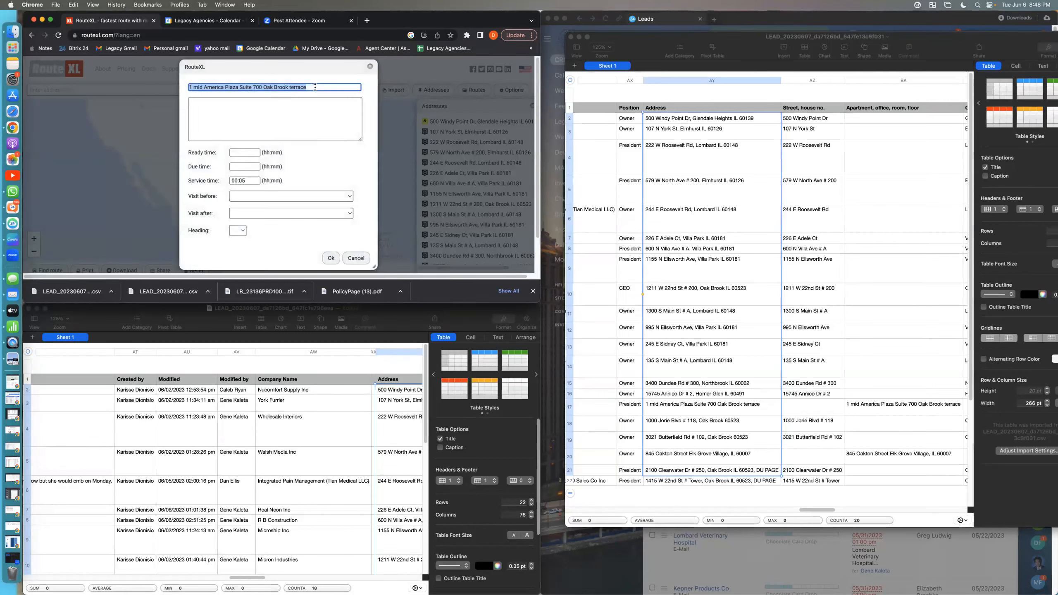
right_click(292, 87)
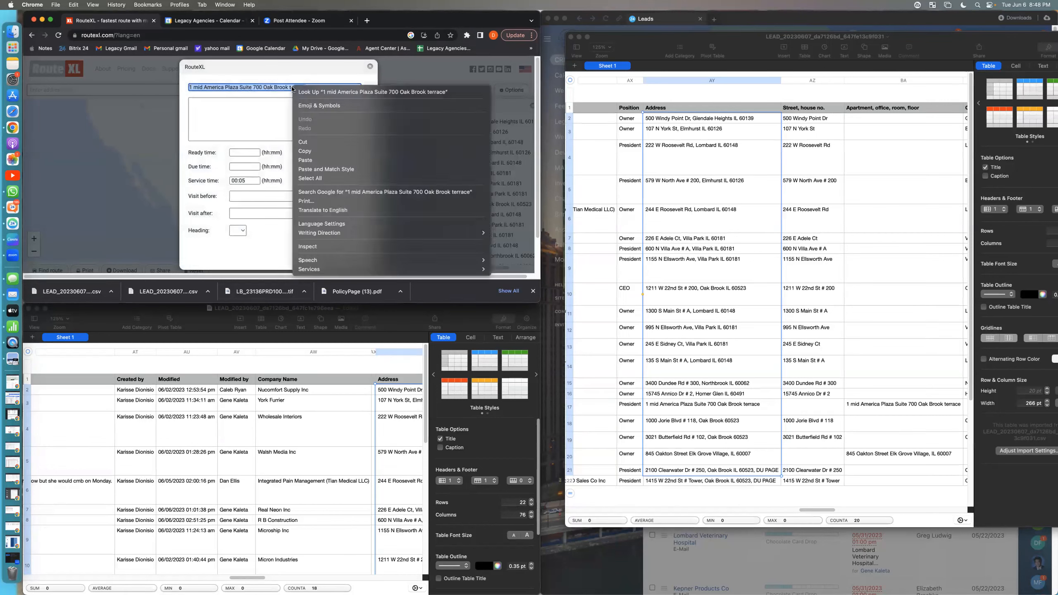
click(310, 143)
click(332, 258)
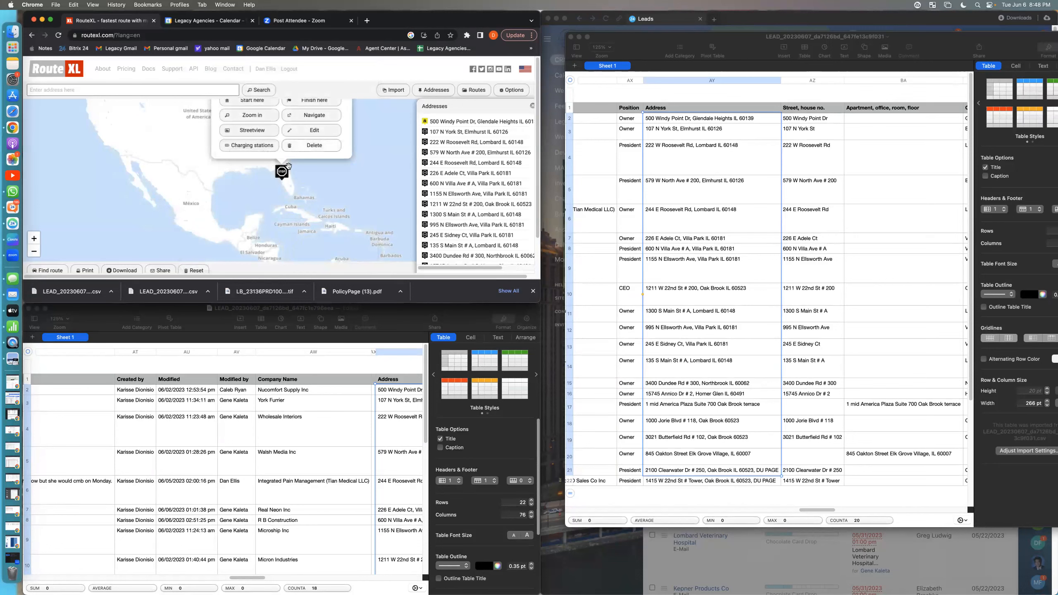
click(308, 147)
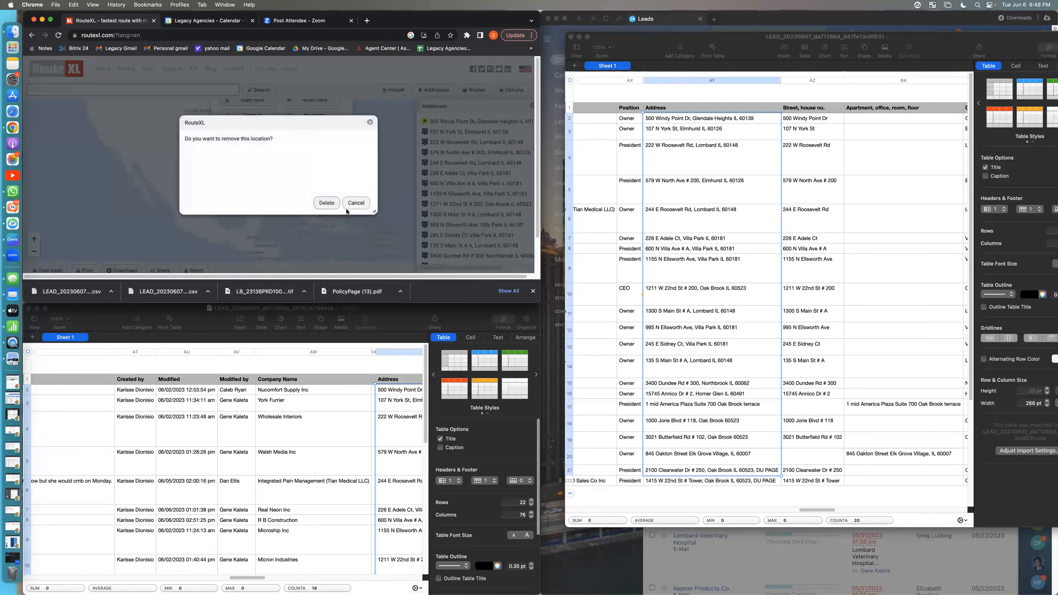
click(328, 204)
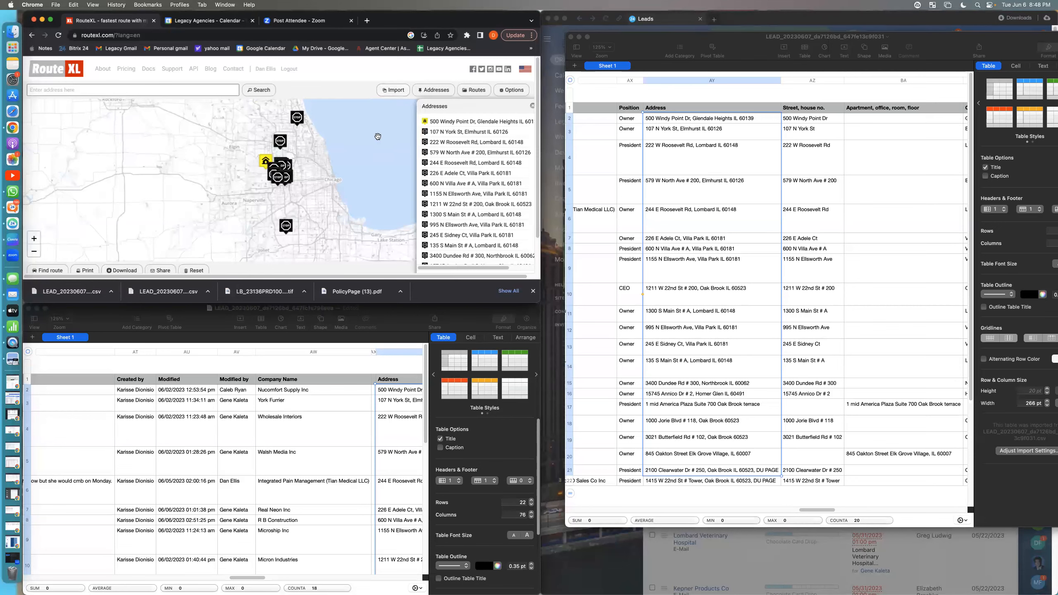
Step: Import the cut address again as a single stop, correcting its text and adding a comma
scroll(377, 136, down, 2)
scroll(343, 173, up, 2)
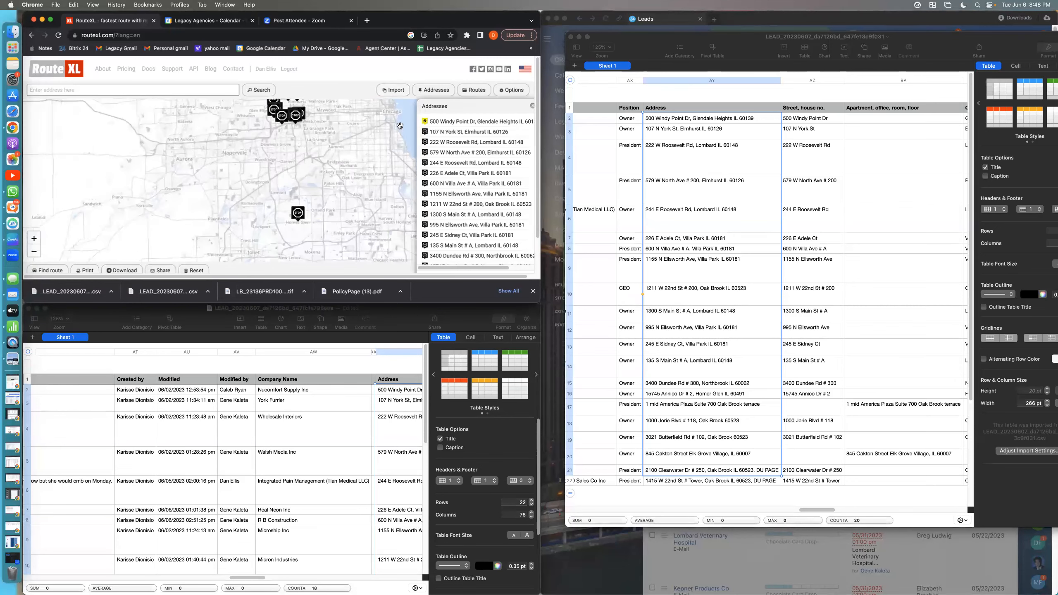
click(393, 91)
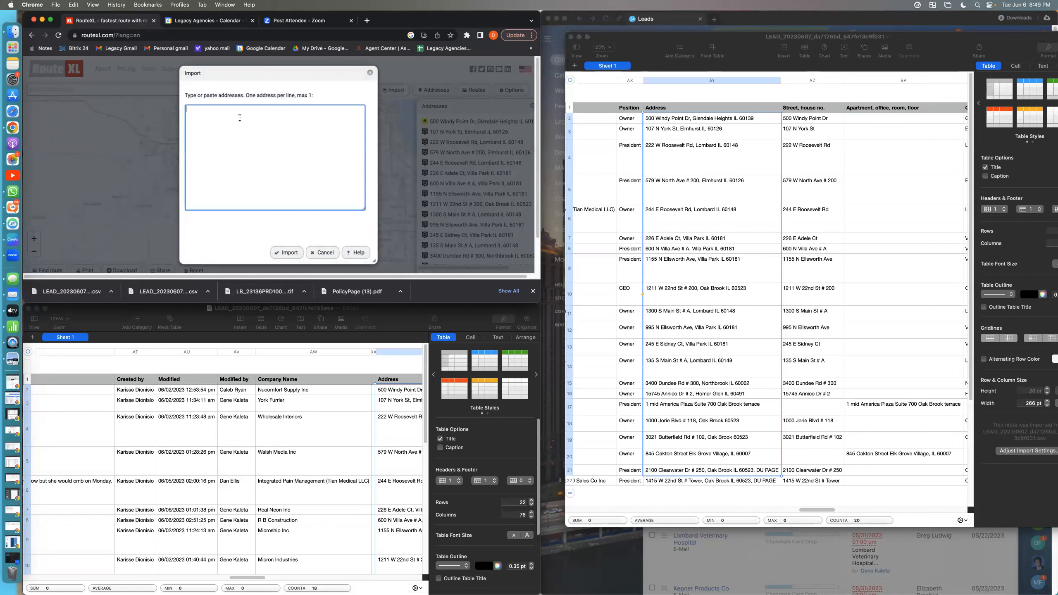
right_click(241, 119)
click(254, 177)
click(249, 109)
key(Delete)
key(Delete)
key(Delete)
key(BackSpace)
key(BackSpace)
key(BackSpace)
key(BackSpace)
key(BackSpace)
key(BackSpace)
key(BackSpace)
text(,)
click(285, 252)
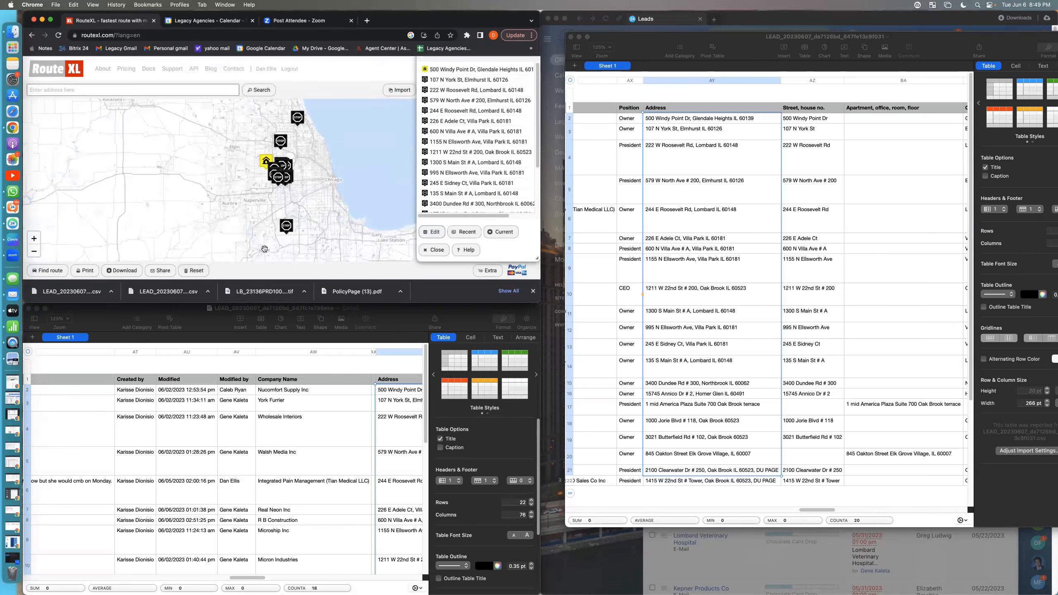
Step: Find the fastest route through all stops on the map and look over its course and starting point
scroll(259, 233, up, 3)
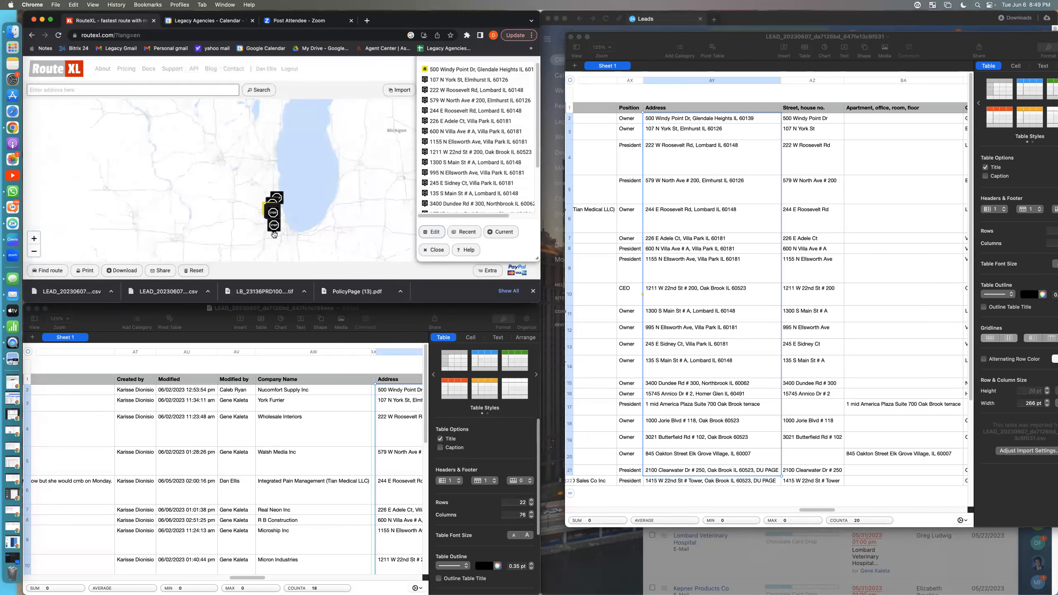
scroll(275, 235, down, 3)
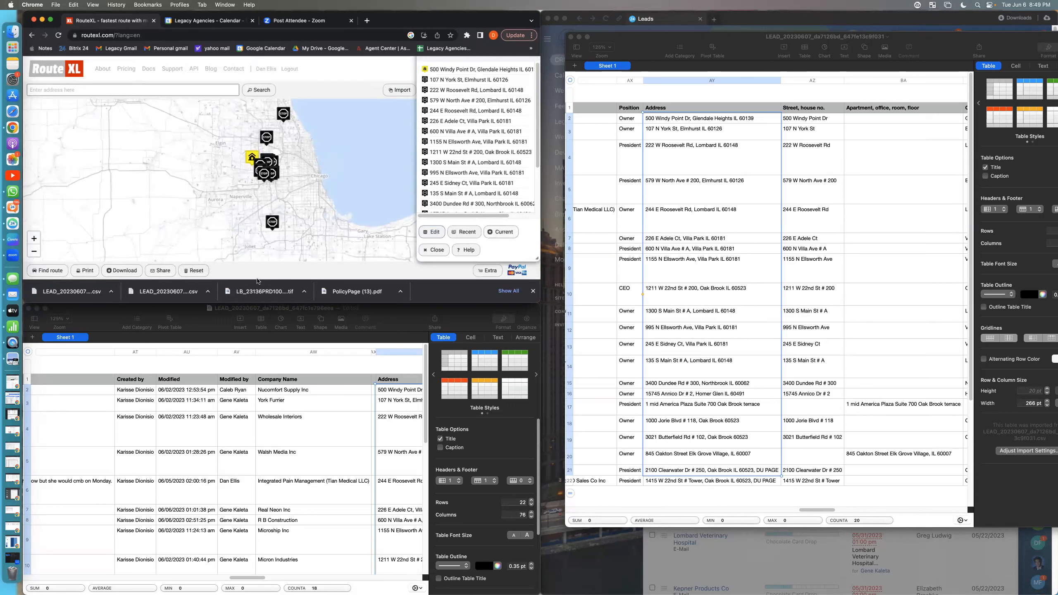
click(48, 270)
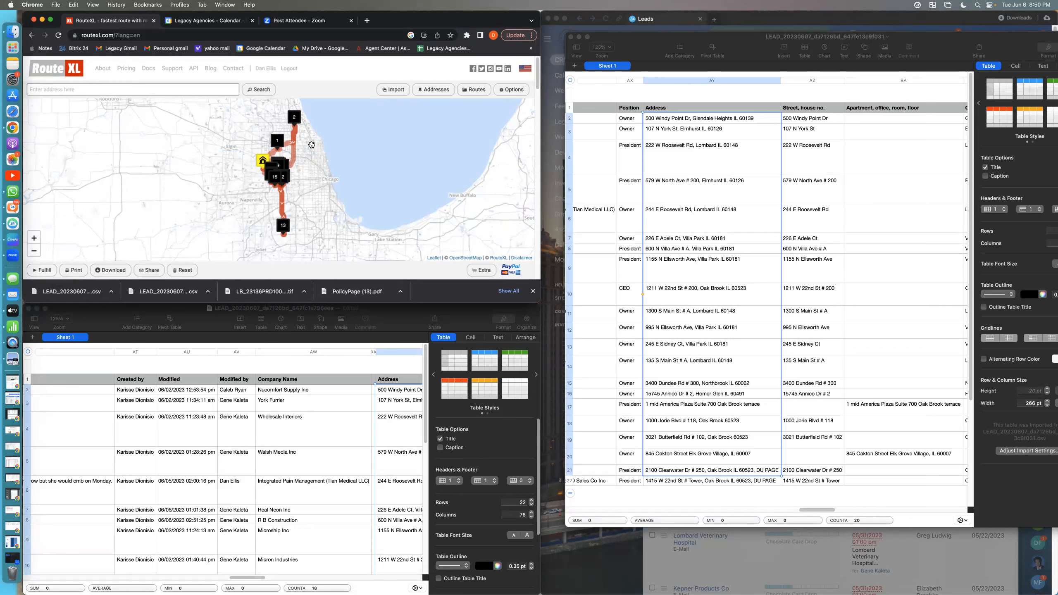
scroll(295, 146, down, 2)
scroll(295, 154, up, 2)
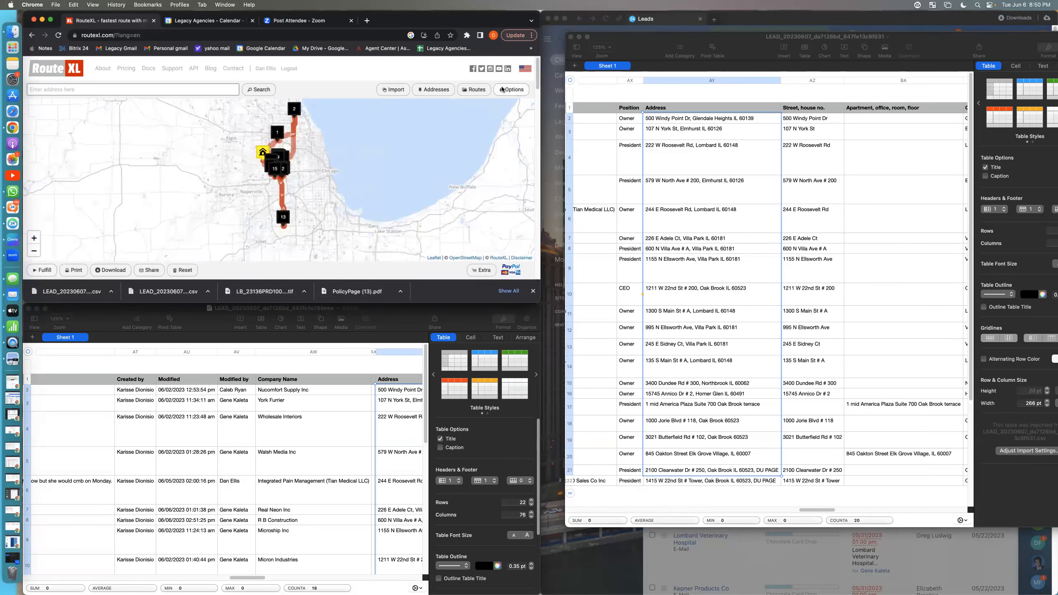
mouse_move(270, 142)
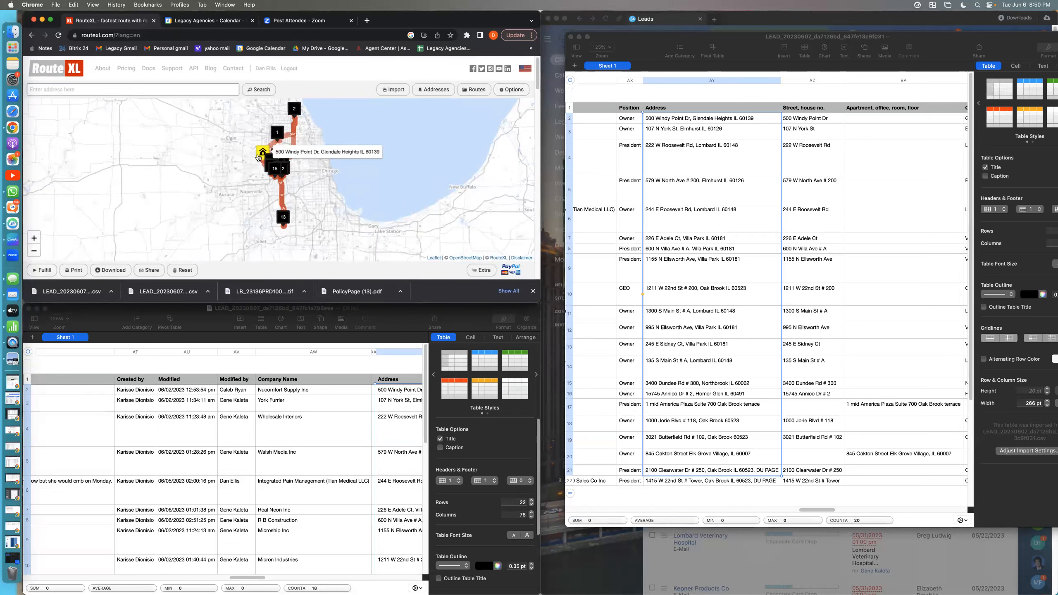
Step: Review the route planner's options: navigation app choices and the advanced, geocoding, styling, print, parameter and WEBFLEET settings
click(508, 90)
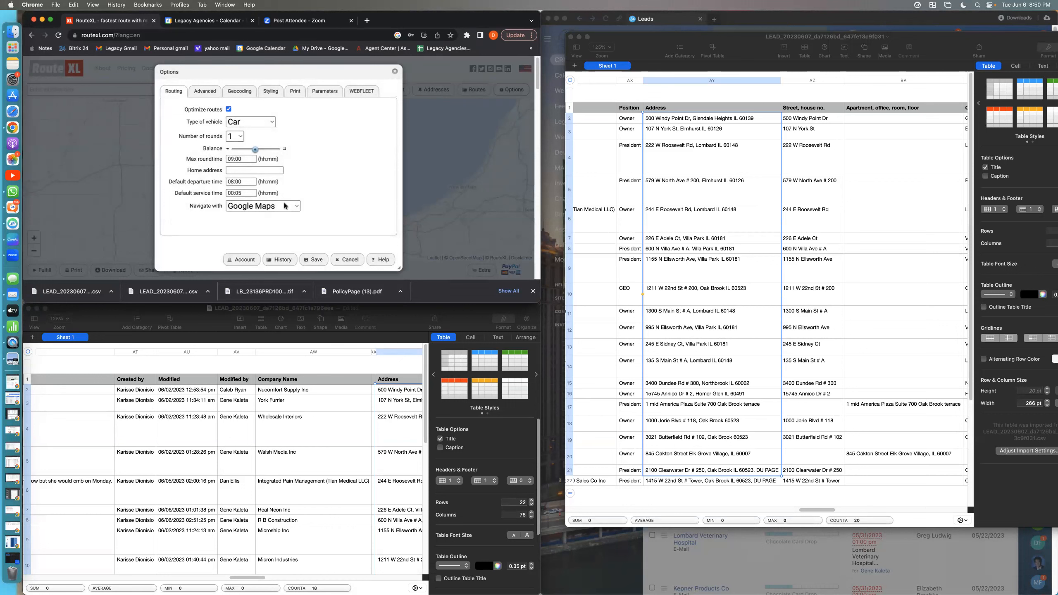
click(289, 207)
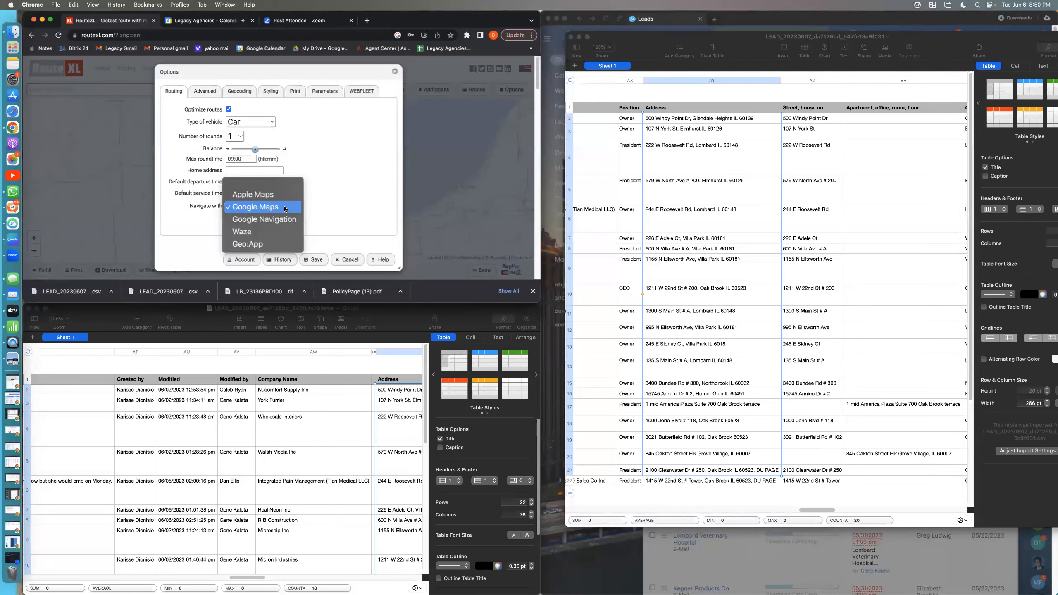
click(289, 208)
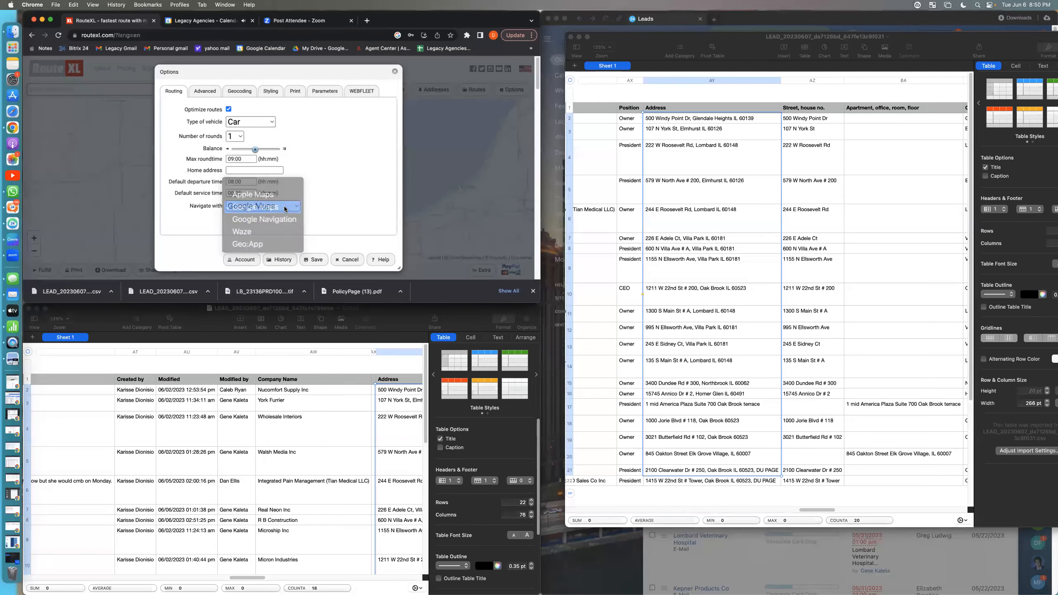
click(202, 92)
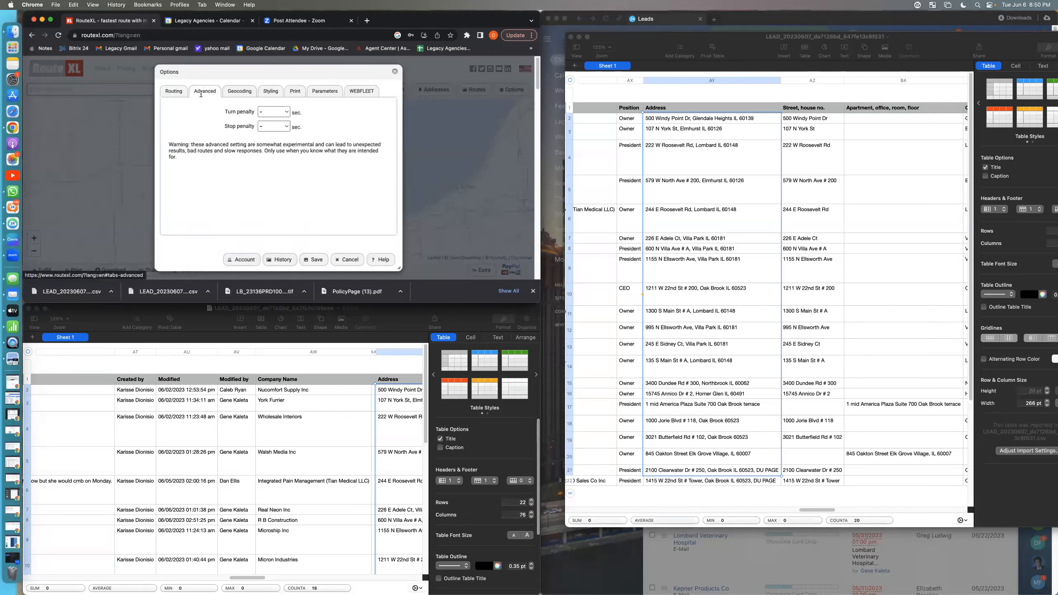
click(240, 91)
click(272, 92)
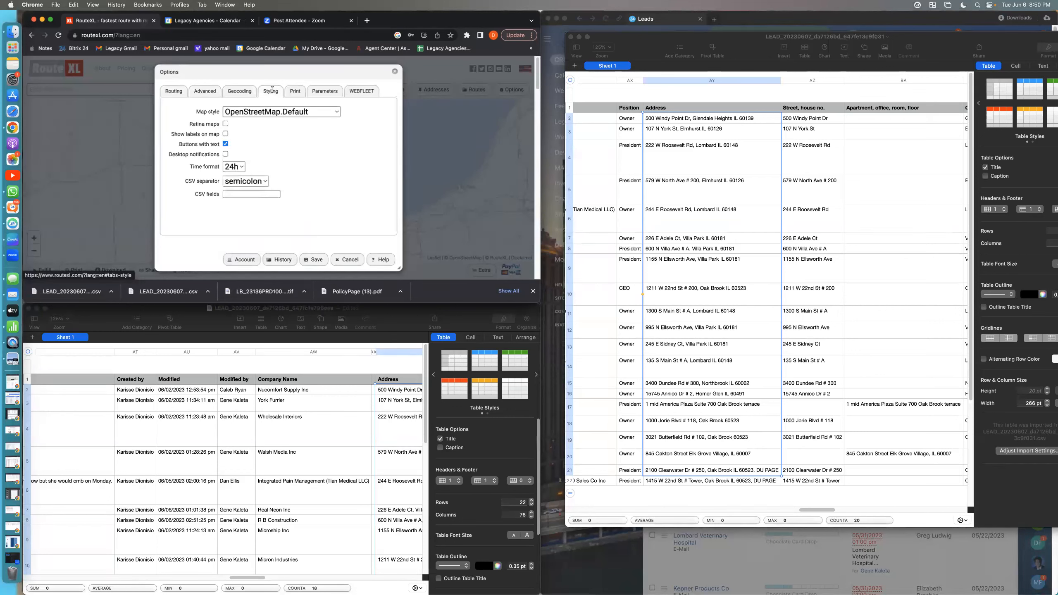
click(292, 93)
click(318, 94)
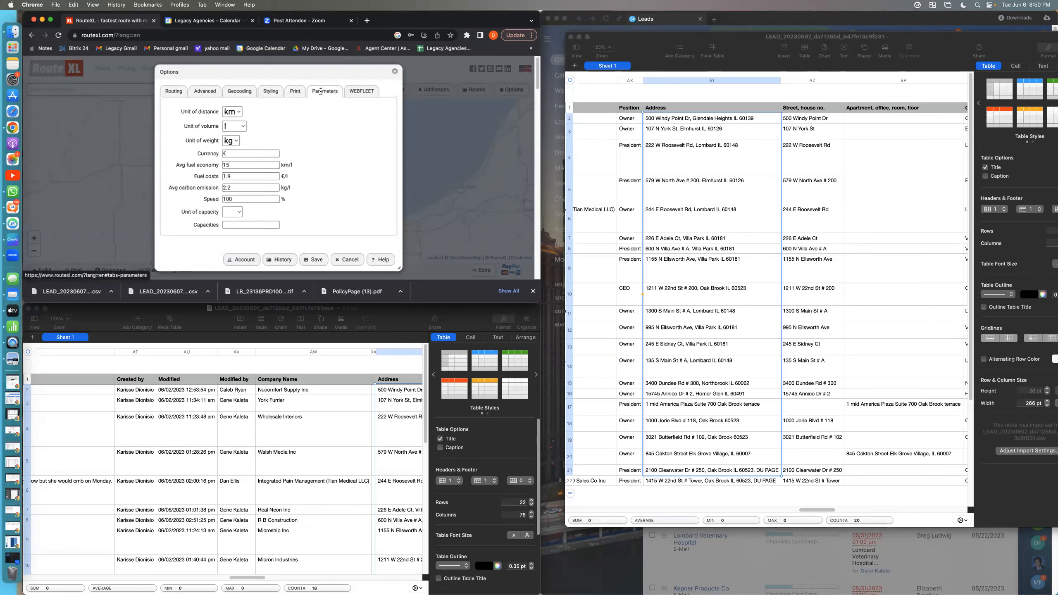
click(351, 95)
click(174, 93)
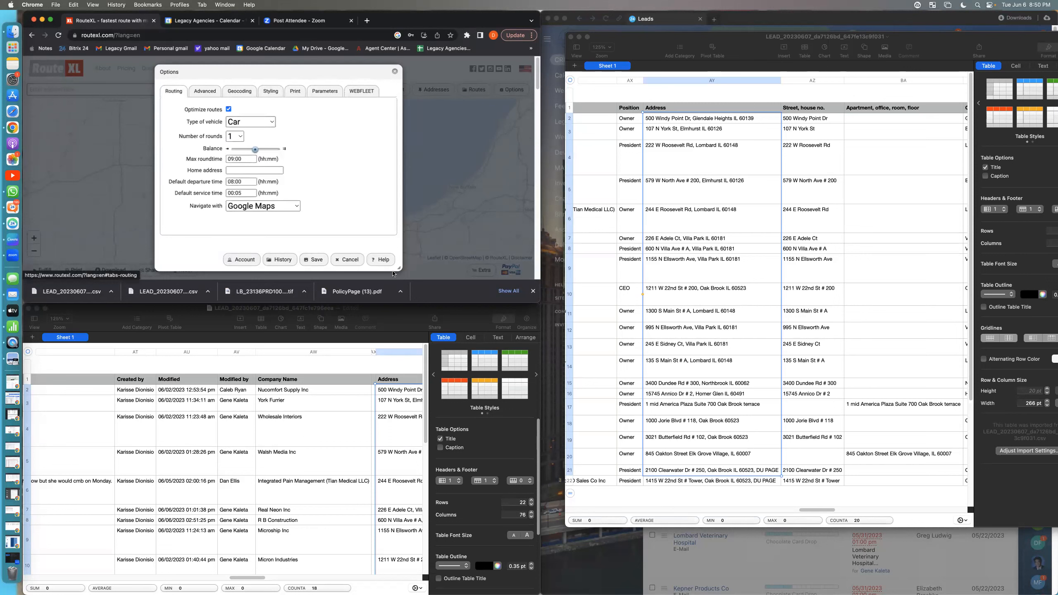
Step: Leave the options and make the current route public, agreeing that its data is publicly accessible, to obtain its share link
click(394, 71)
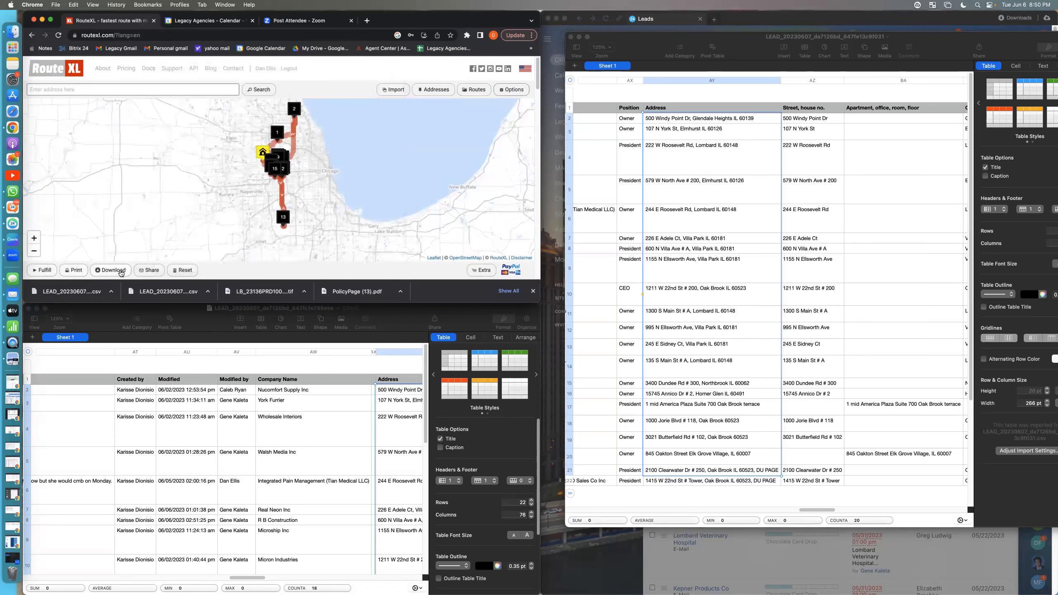
click(150, 274)
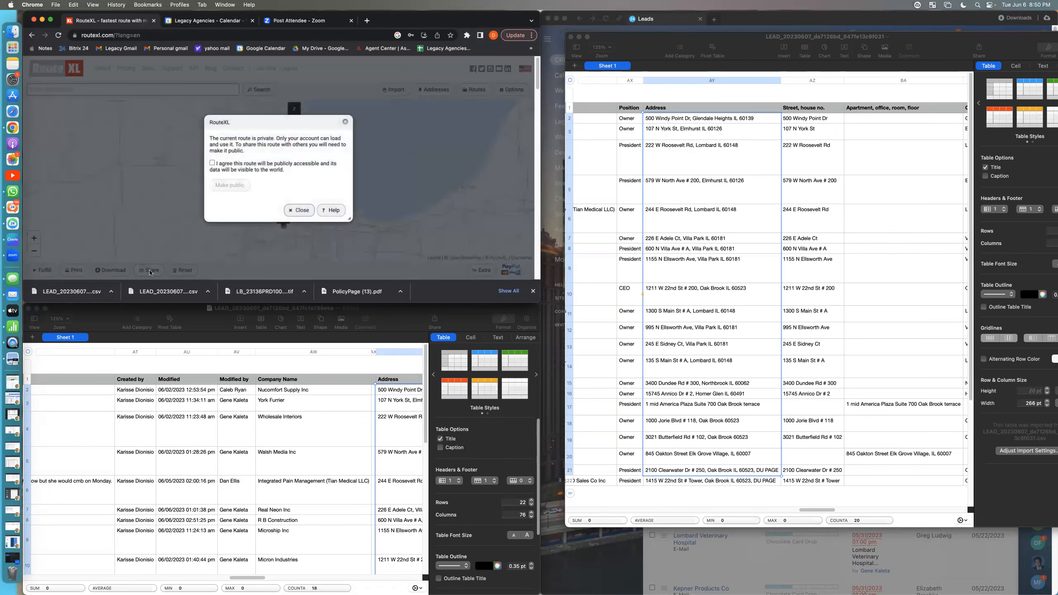
click(212, 163)
click(236, 185)
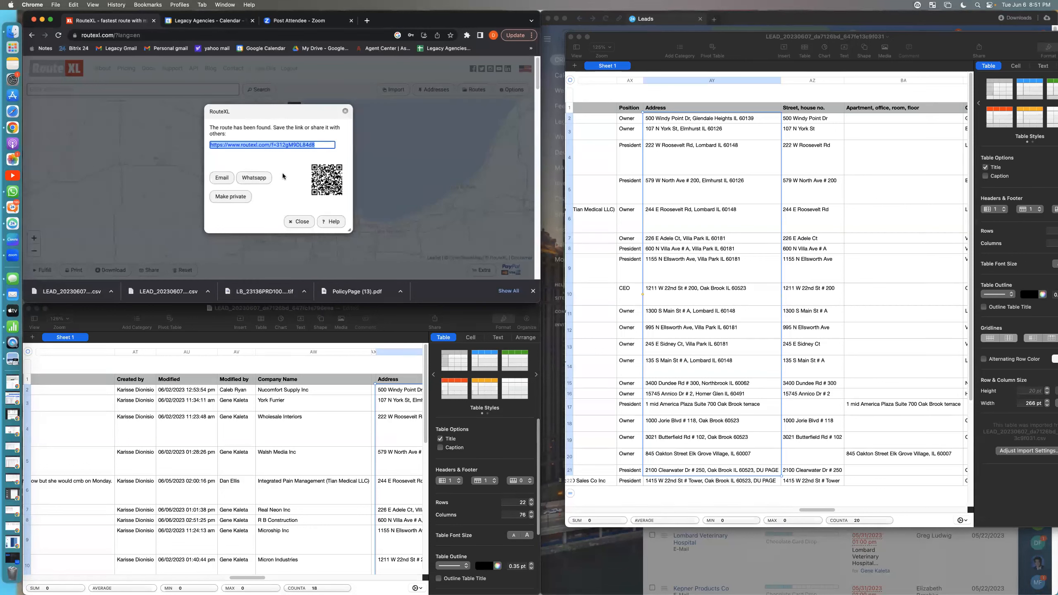
click(301, 222)
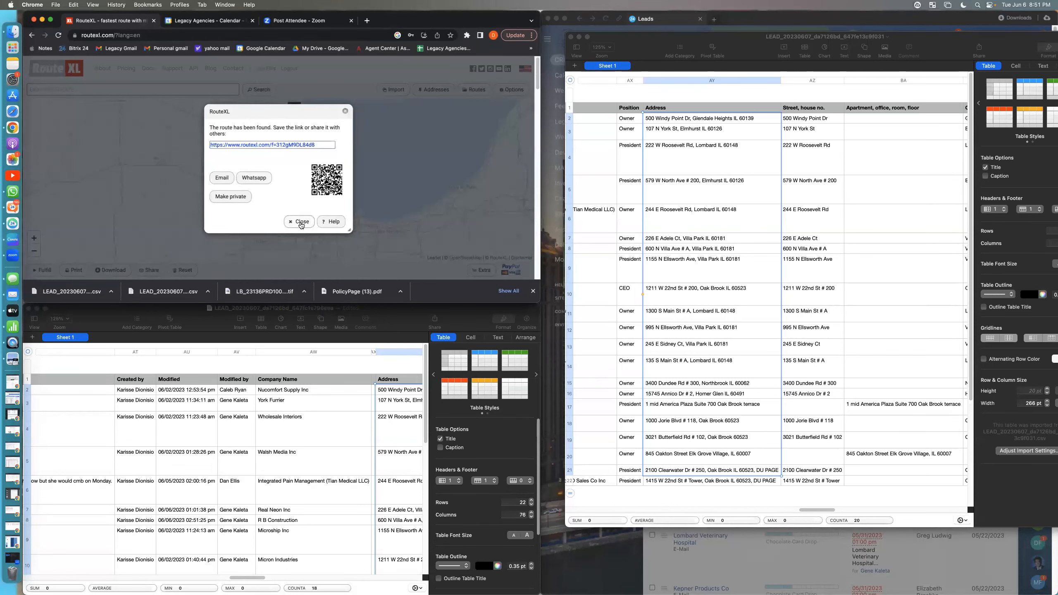
scroll(297, 180, up, 3)
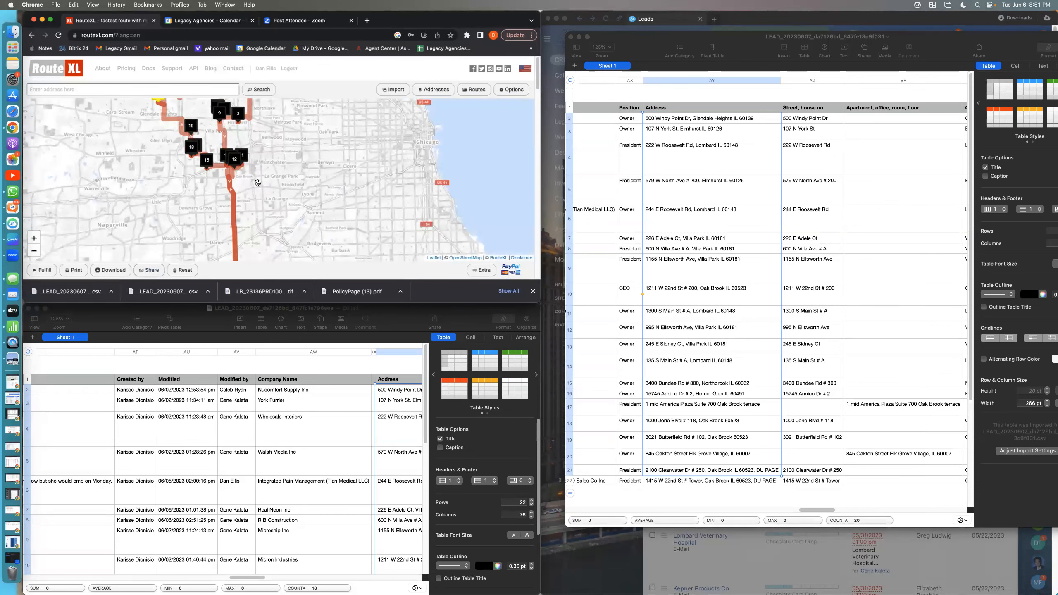
drag(257, 182, 321, 237)
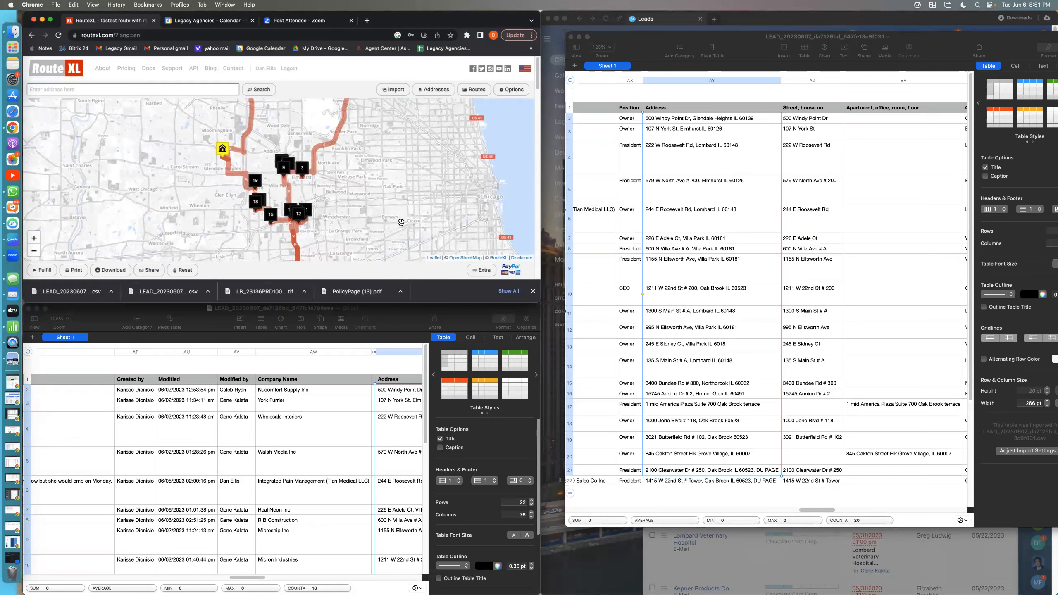
scroll(401, 222, up, 2)
scroll(401, 222, down, 2)
scroll(326, 219, down, 4)
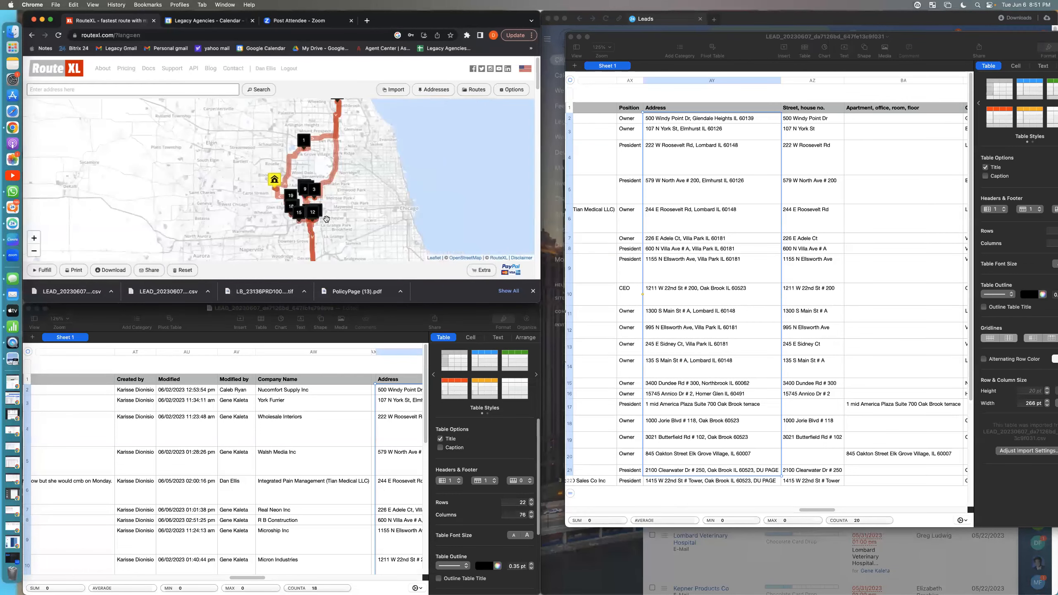